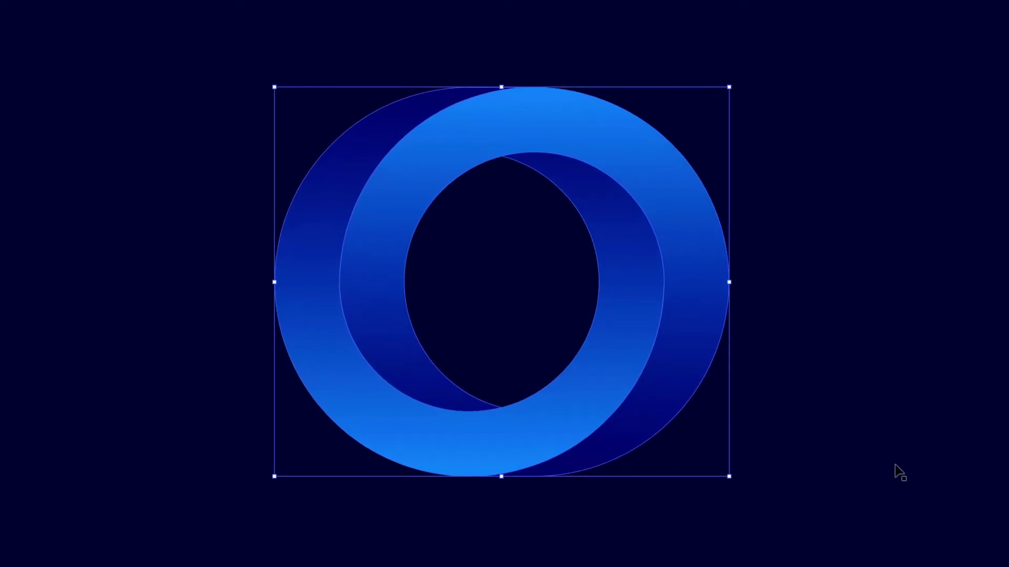
- Deselect the finished double-ring logo preview artwork before moving to the blank Untitled-1 document
key(ctrl+shift+a)
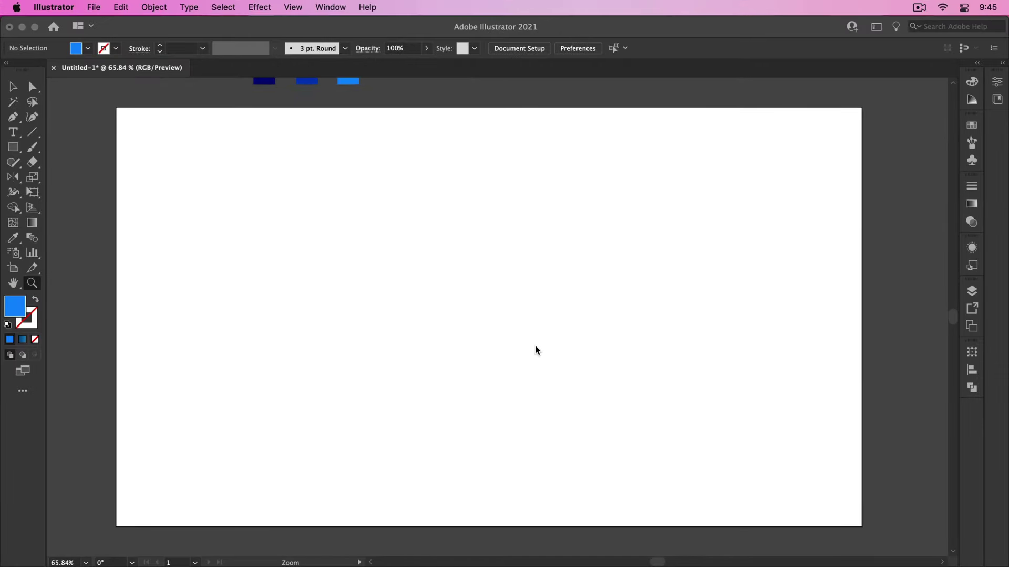
- Draw a large circle with the Ellipse Tool and swap its fill and stroke
click(12, 146)
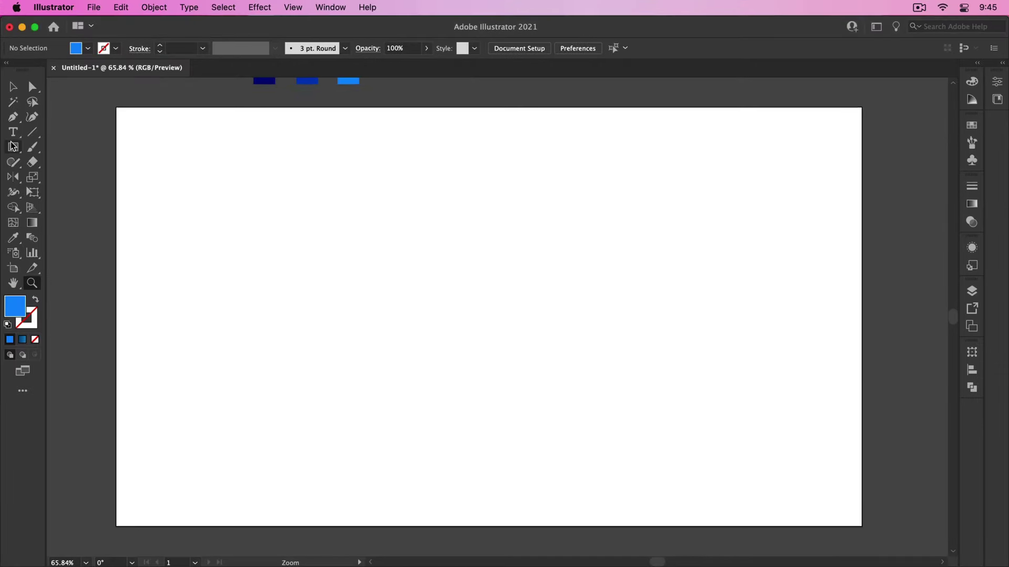
drag(12, 146, 105, 176)
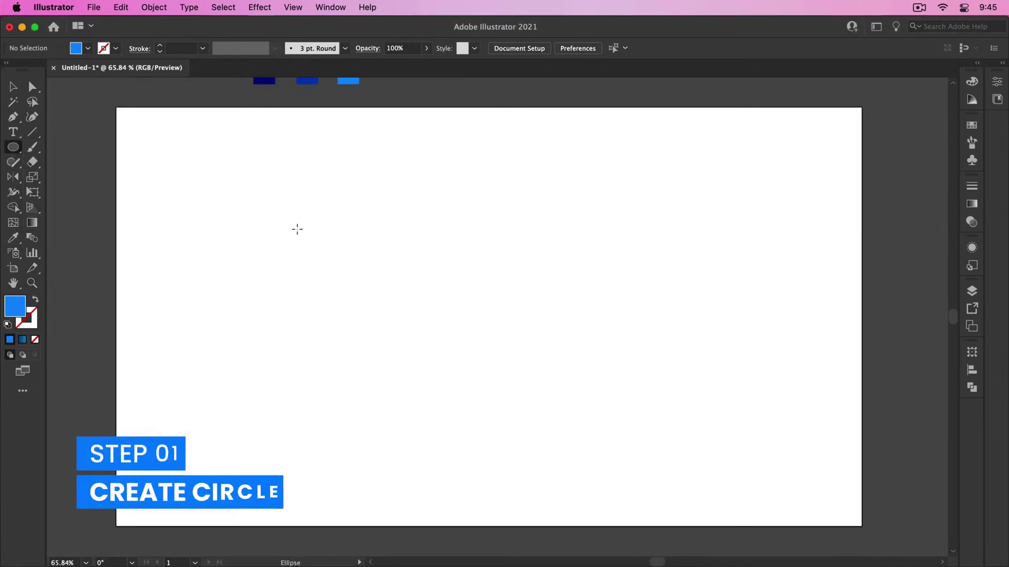
drag(260, 208, 513, 460)
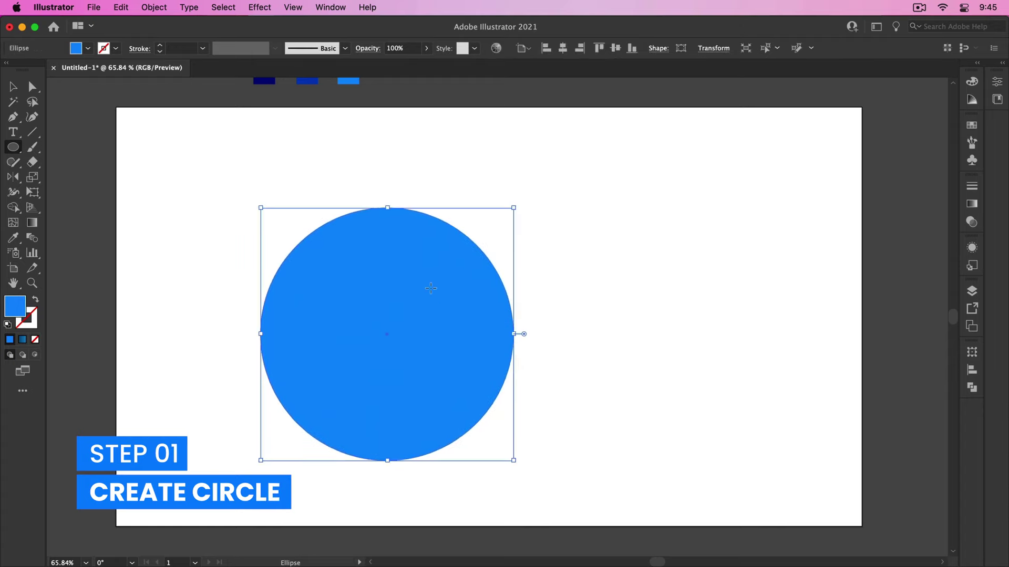
click(34, 301)
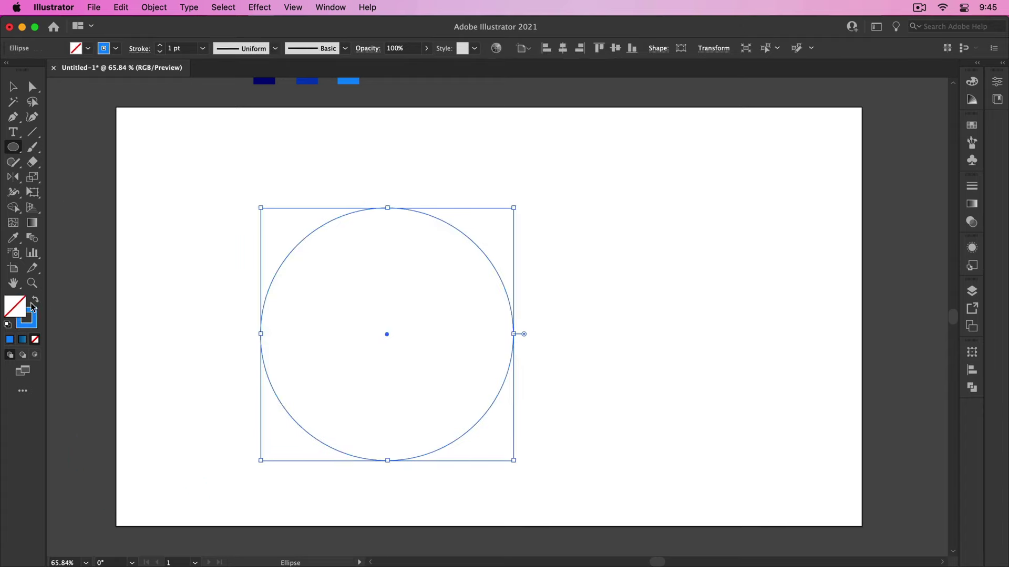
- Set the circle's stroke weight to 130 pt
click(202, 48)
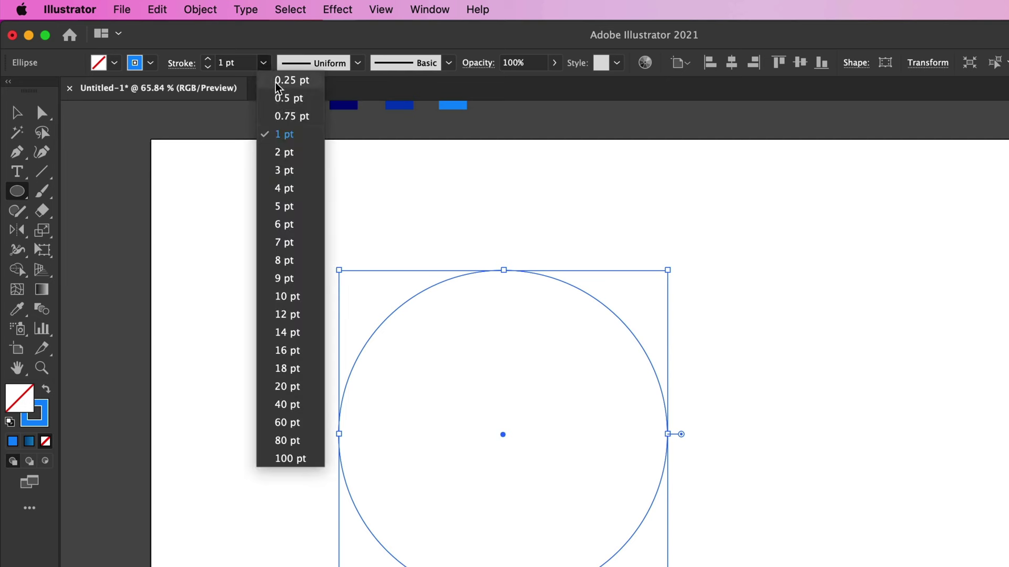
click(295, 458)
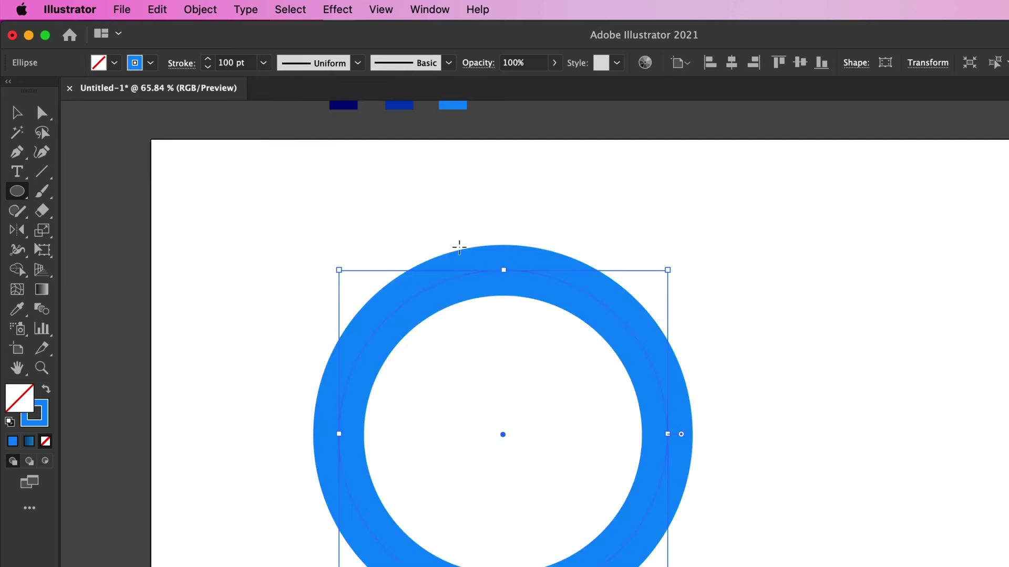
click(244, 62)
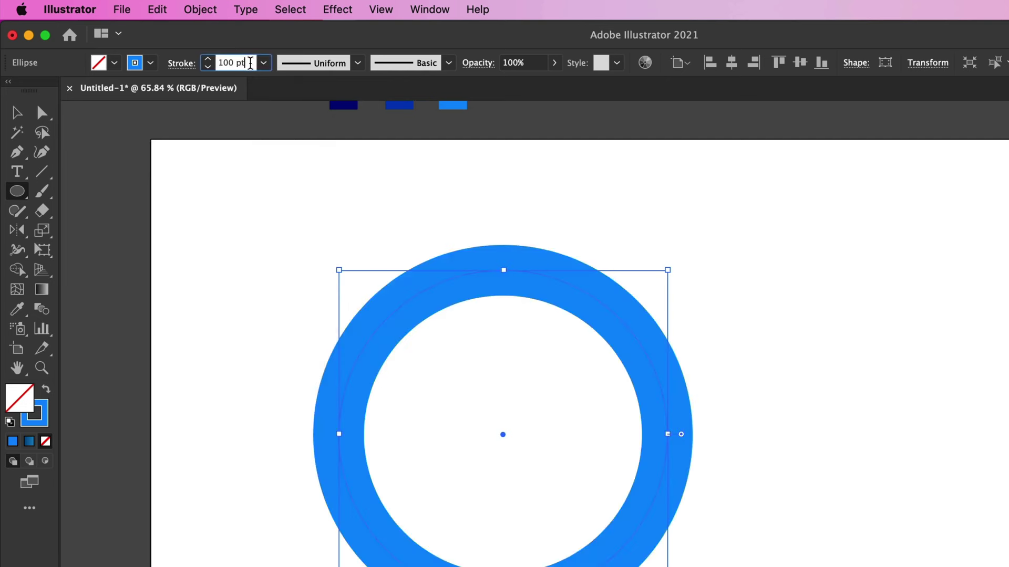
drag(251, 63, 184, 72)
text(13)
text(0)
key(Return)
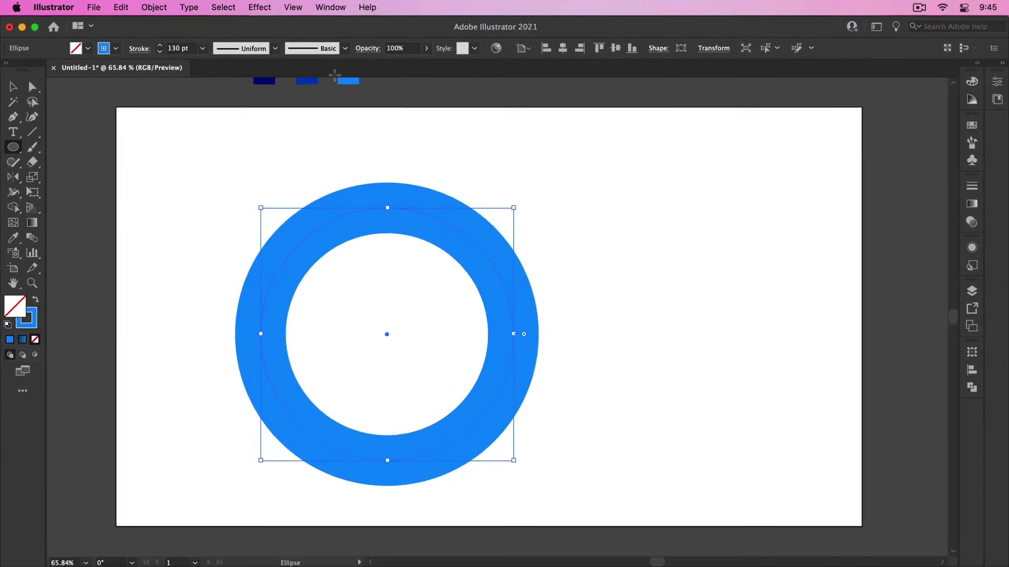
- Expand the ring's fill and stroke into a solid shape and reselect it
click(163, 7)
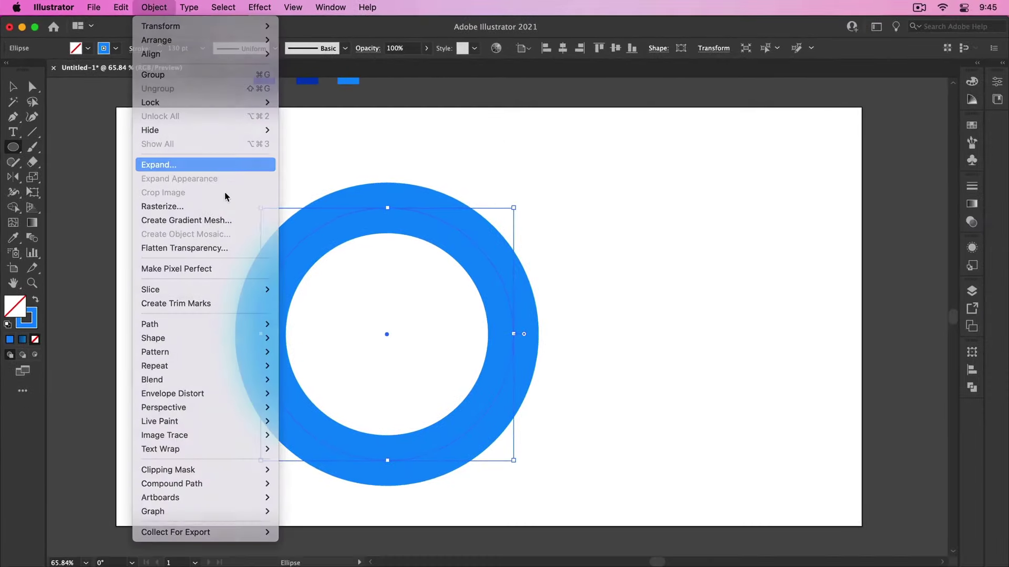
click(193, 165)
click(553, 349)
key(v)
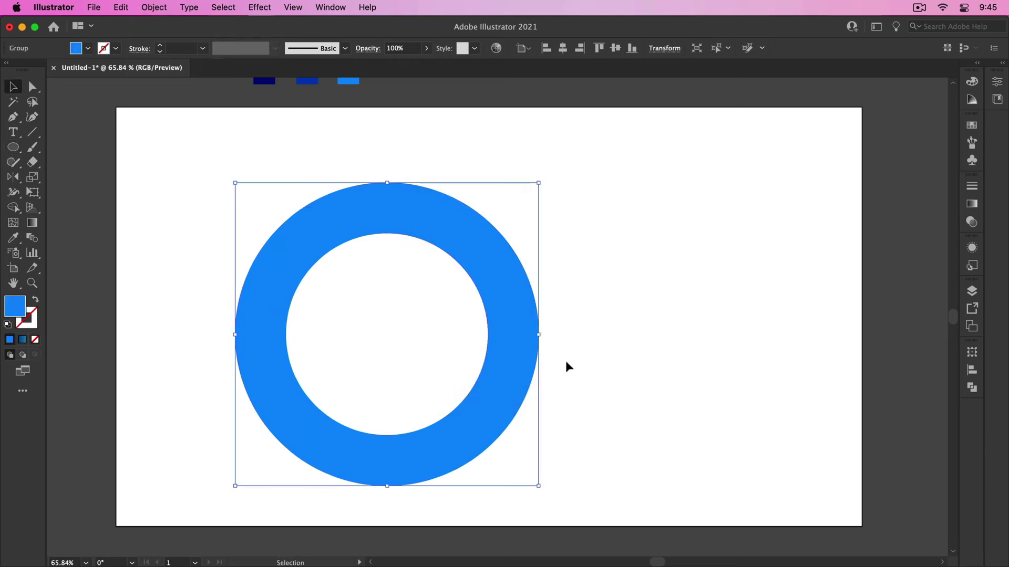
click(566, 360)
drag(527, 366, 532, 356)
- Lower the ring's opacity and drag an overlapping copy to the right
click(426, 48)
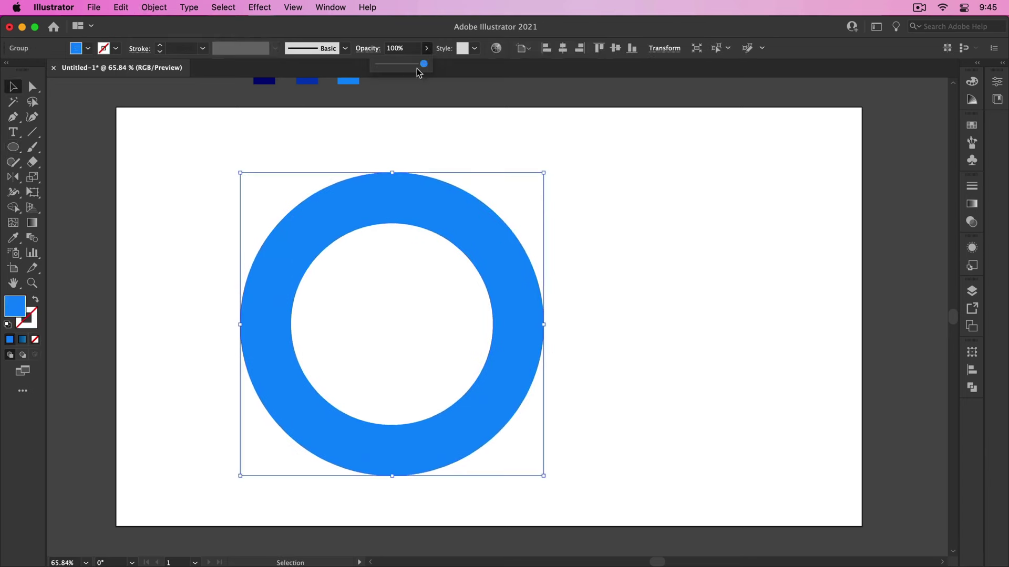
drag(424, 64, 400, 64)
click(594, 226)
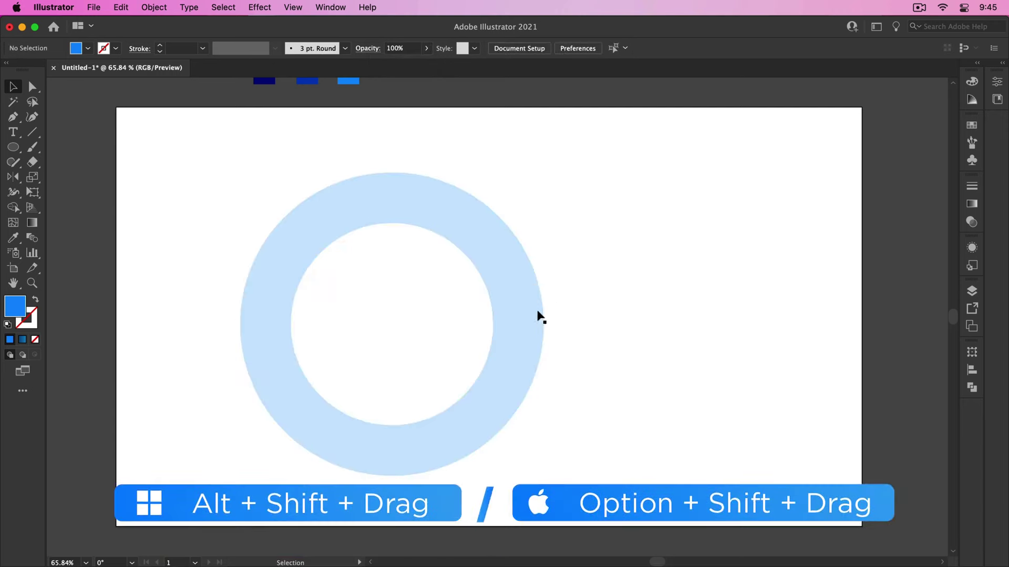
drag(517, 303, 563, 301)
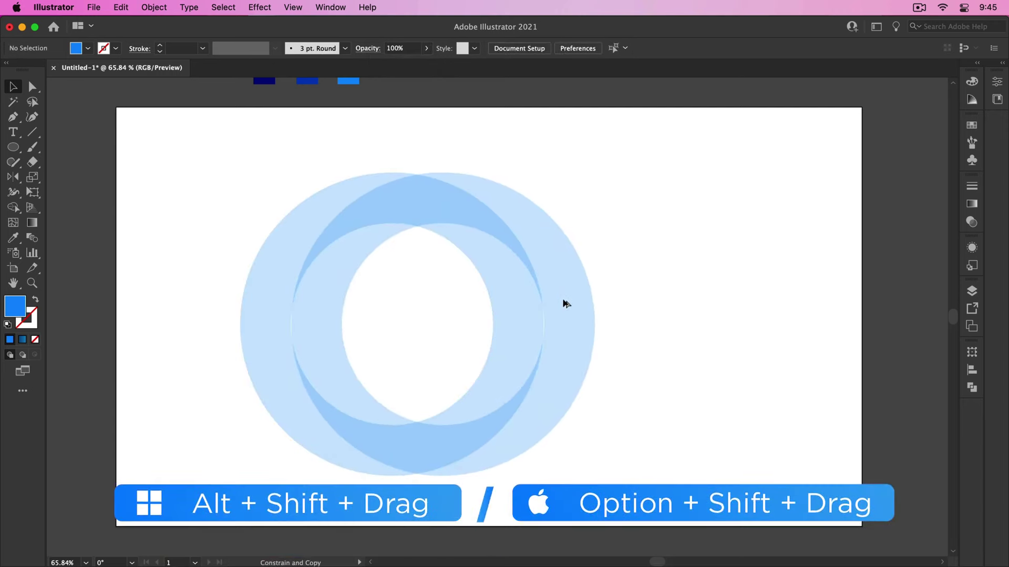
- Nudge the copied ring left so its edge exactly meets the first ring's edge
key(z)
scroll(427, 367, up, 10)
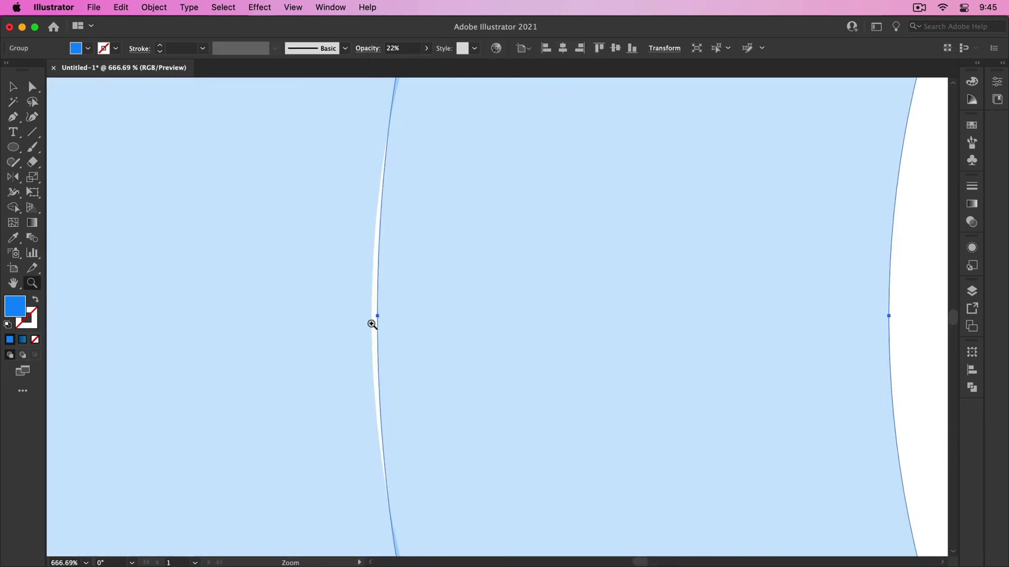
scroll(372, 325, up, 5)
key(v)
drag(424, 325, 419, 326)
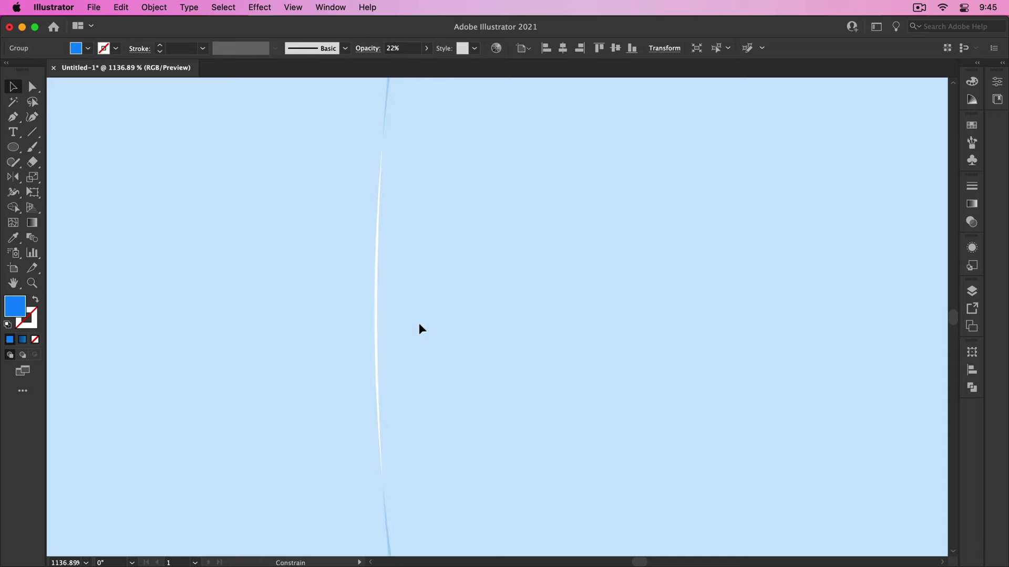
key(z)
scroll(509, 289, down, 10)
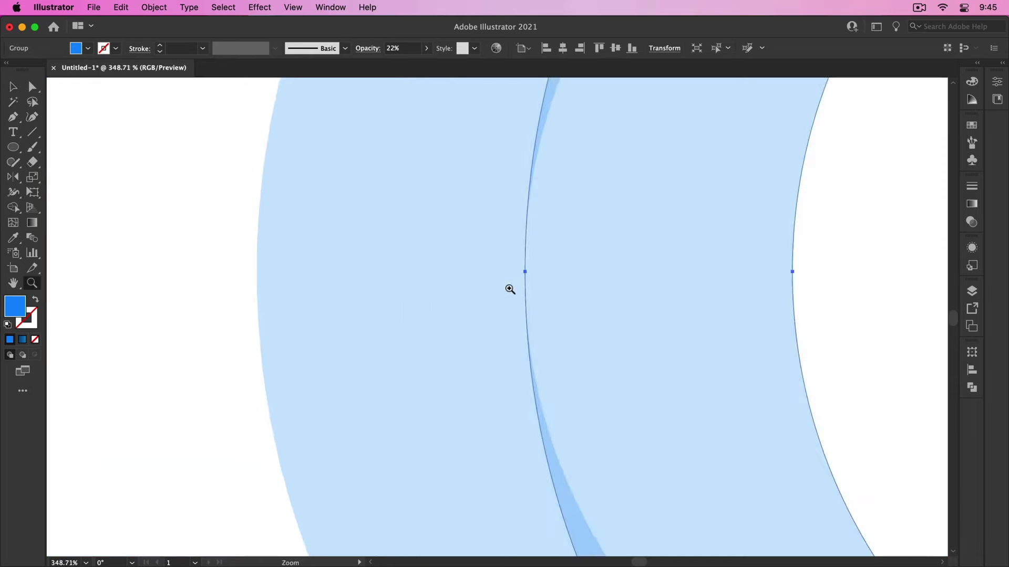
scroll(509, 289, down, 3)
scroll(497, 300, down, 3)
scroll(637, 300, down, 3)
key(v)
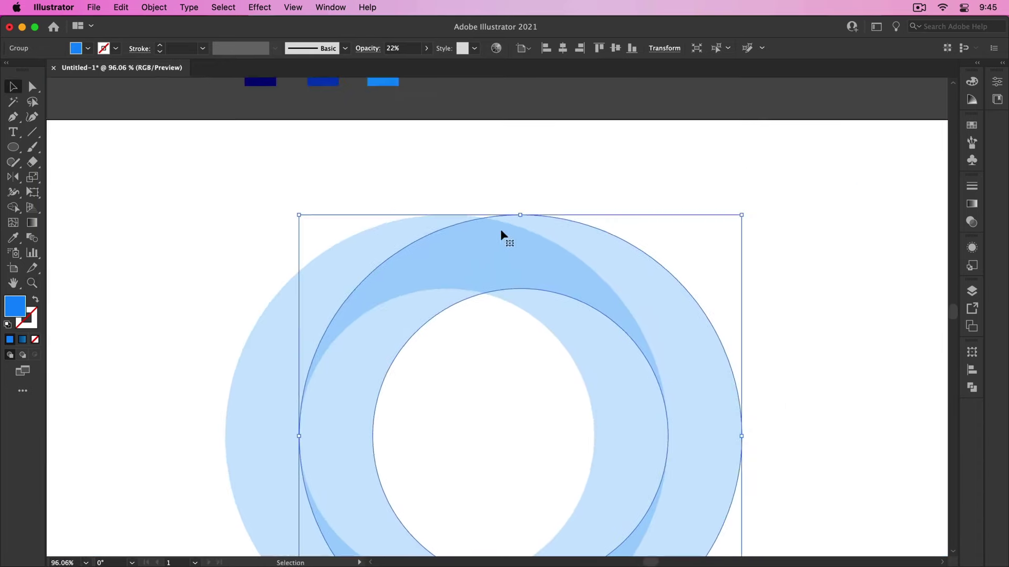
scroll(501, 229, up, 3)
scroll(540, 277, up, 2)
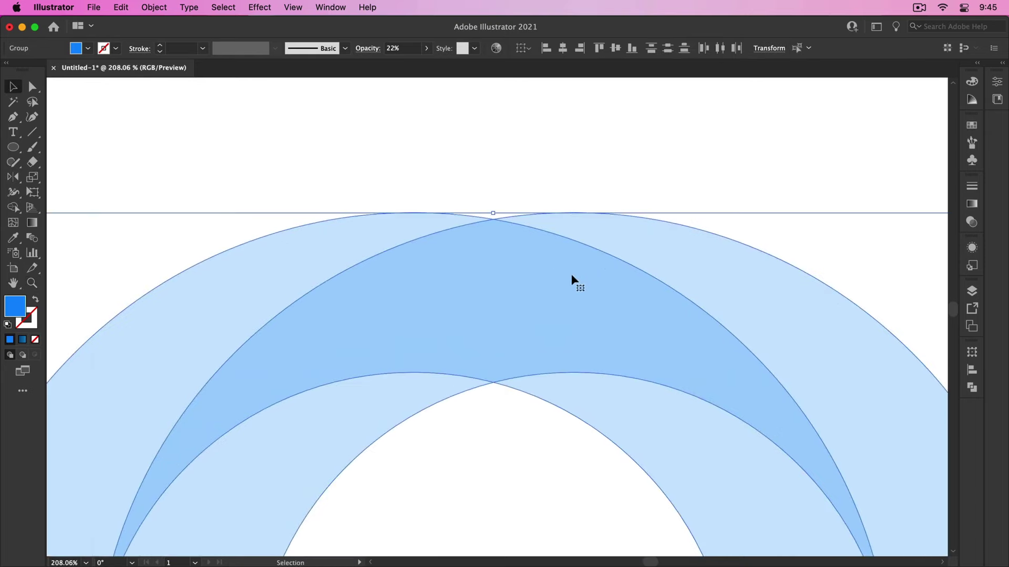
- Pen a four-point blue shape across the top of the overlapping rings
click(13, 117)
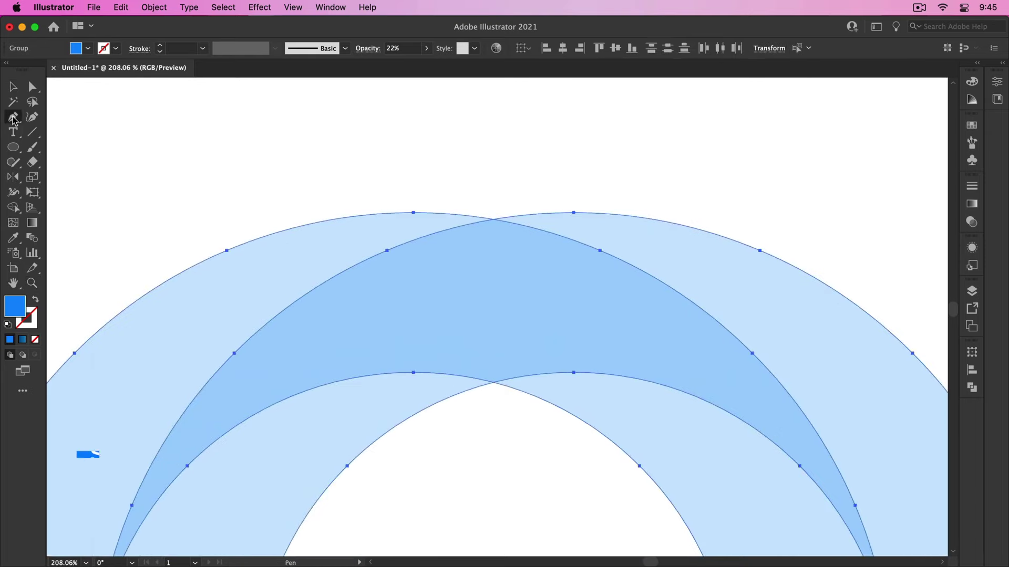
click(413, 213)
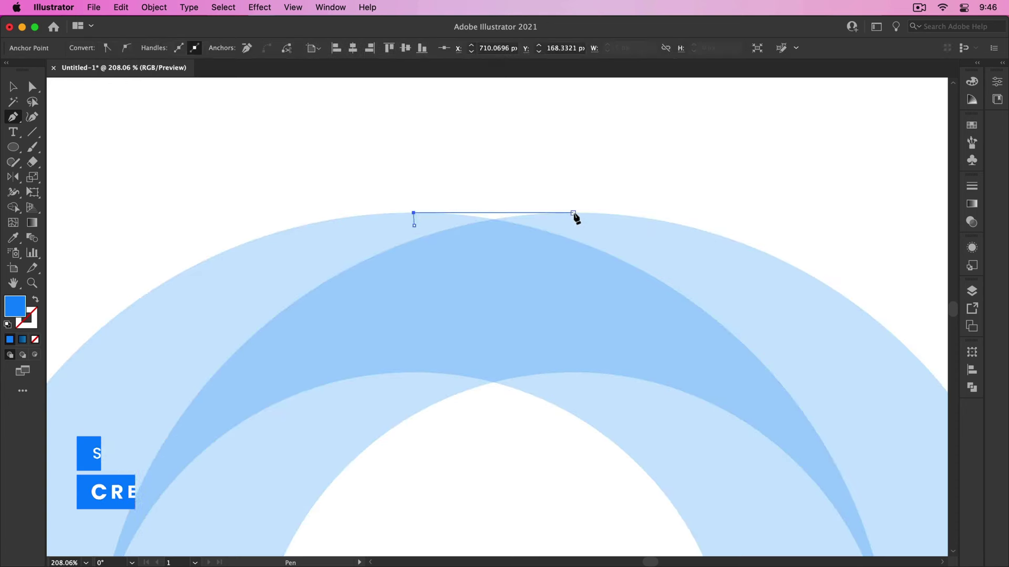
click(573, 214)
click(577, 254)
click(439, 260)
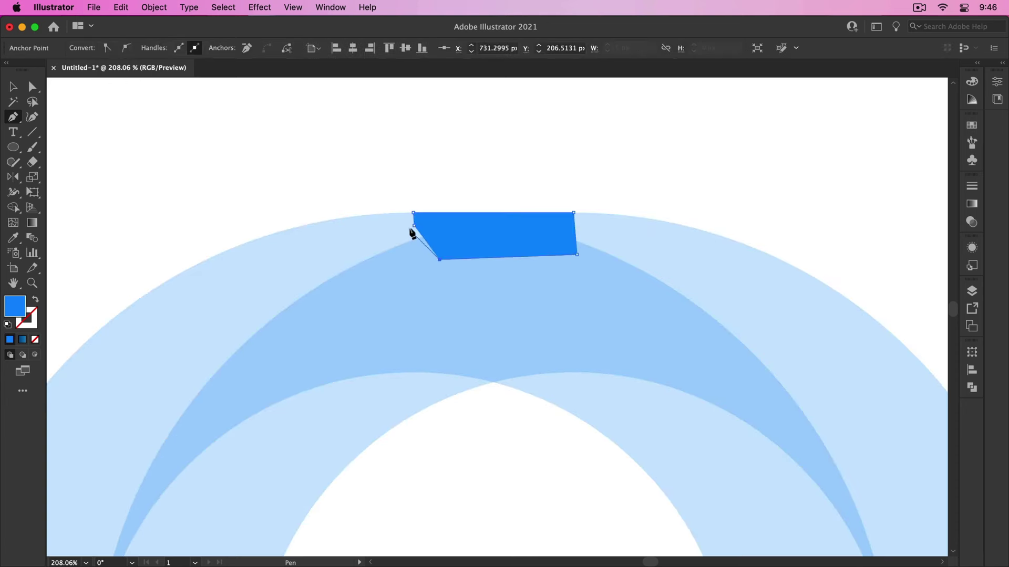
- Check the new blue shape, then open and collapse the Properties panel
key(z)
drag(534, 218, 527, 219)
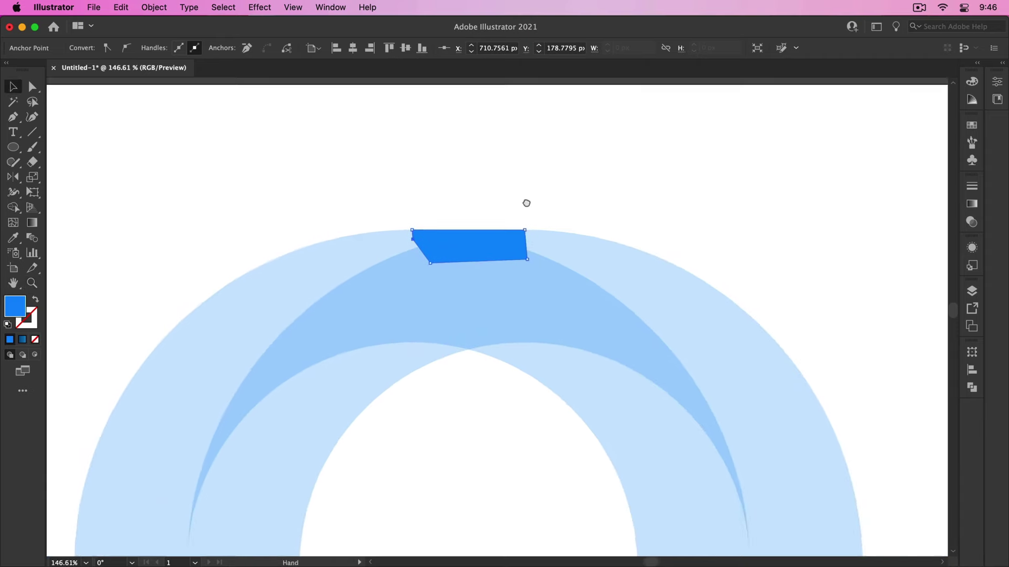
scroll(528, 220, up, 2)
key(v)
click(474, 265)
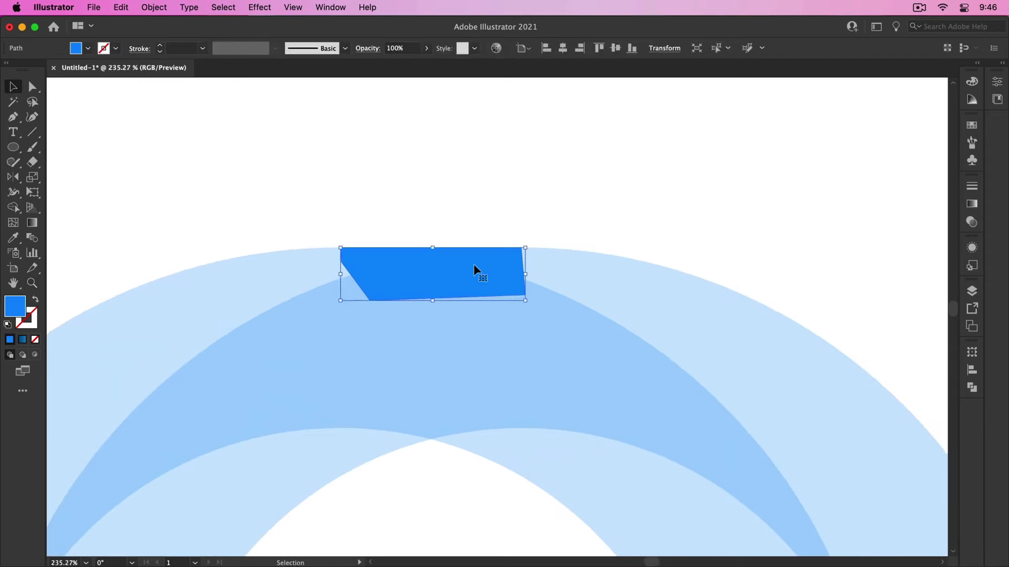
click(620, 194)
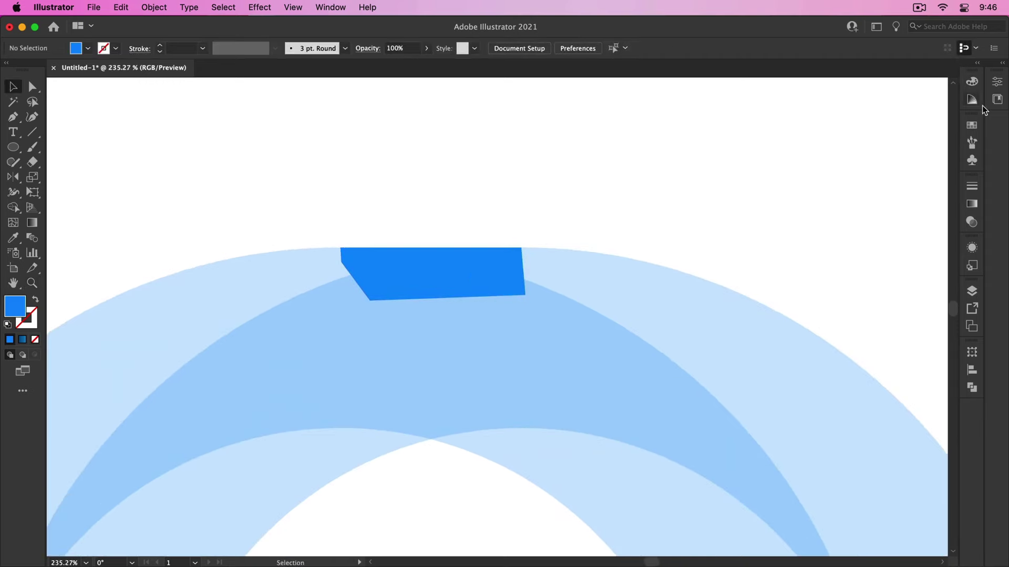
click(998, 83)
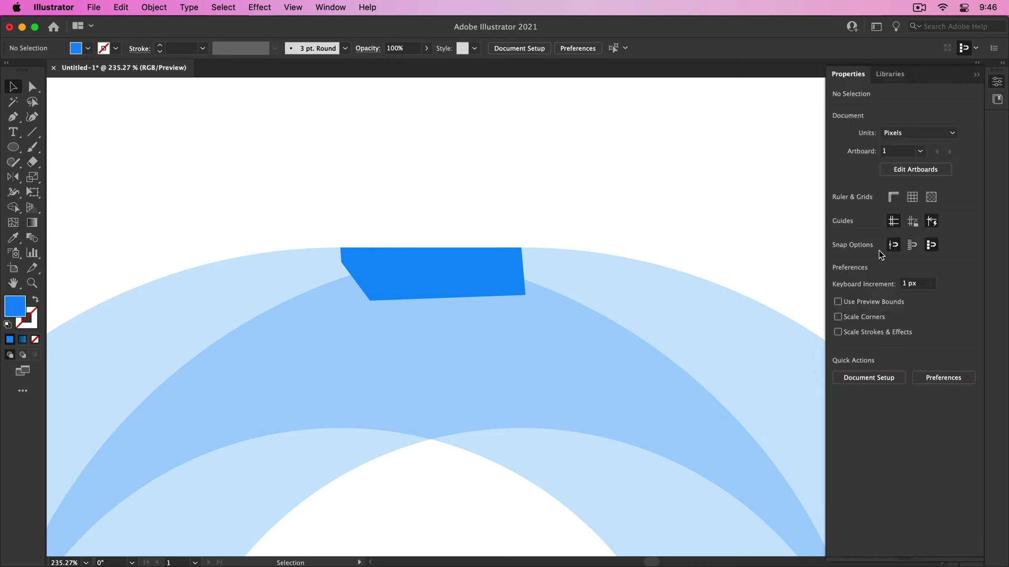
click(976, 78)
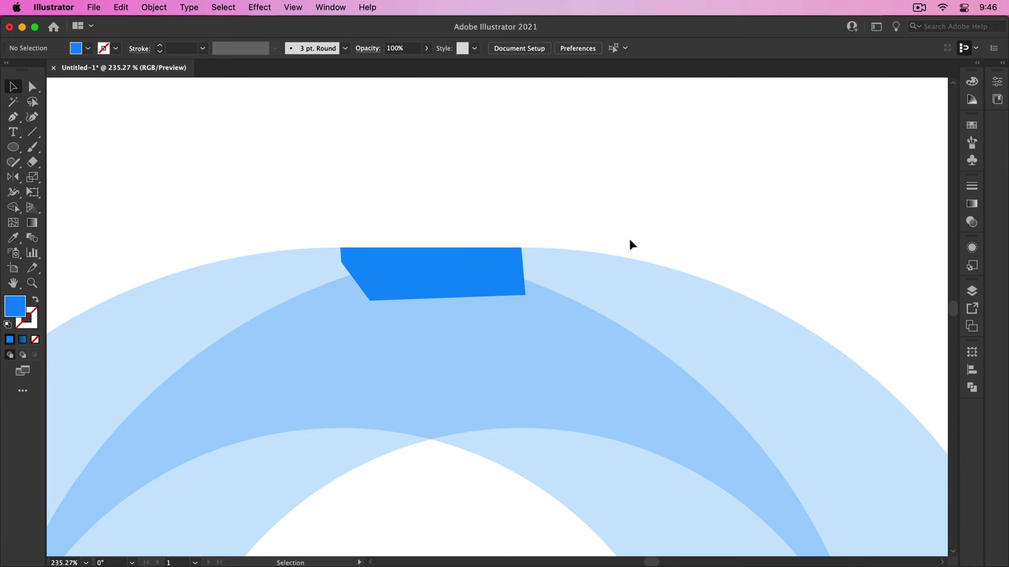
- Set the small blue top patch to 29% opacity
key(z)
drag(671, 200, 525, 294)
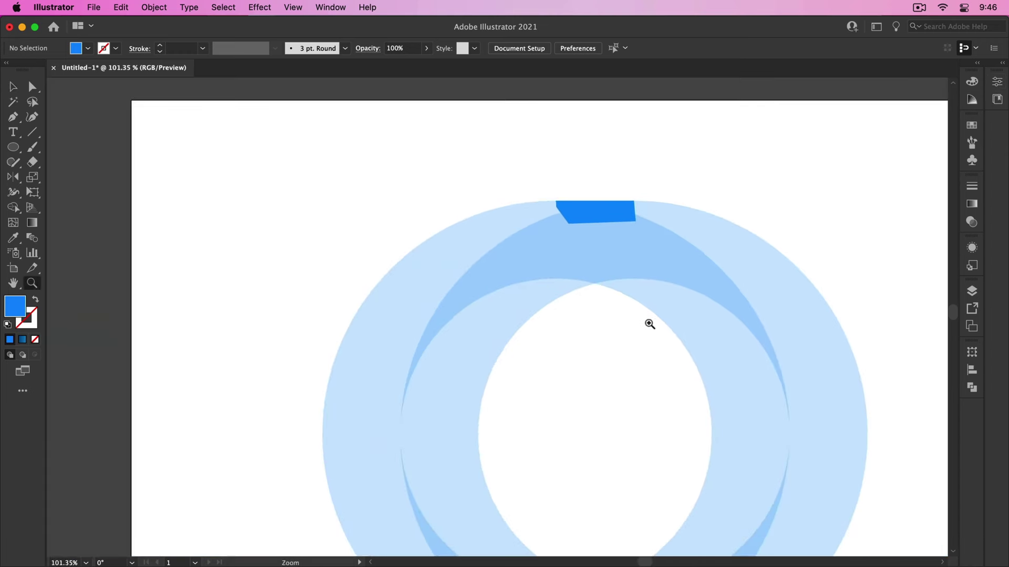
drag(625, 293, 600, 348)
key(v)
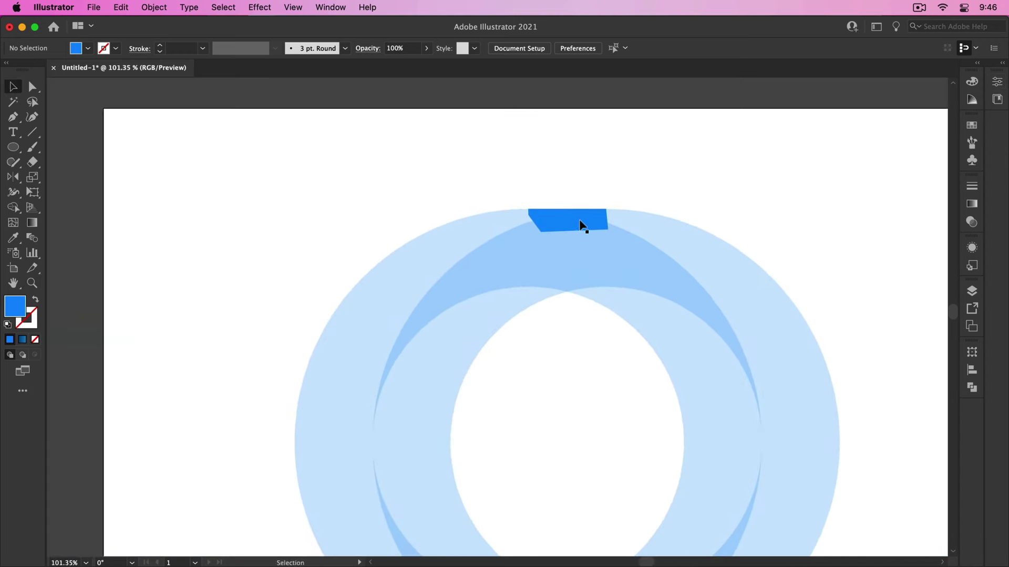
click(578, 227)
click(426, 48)
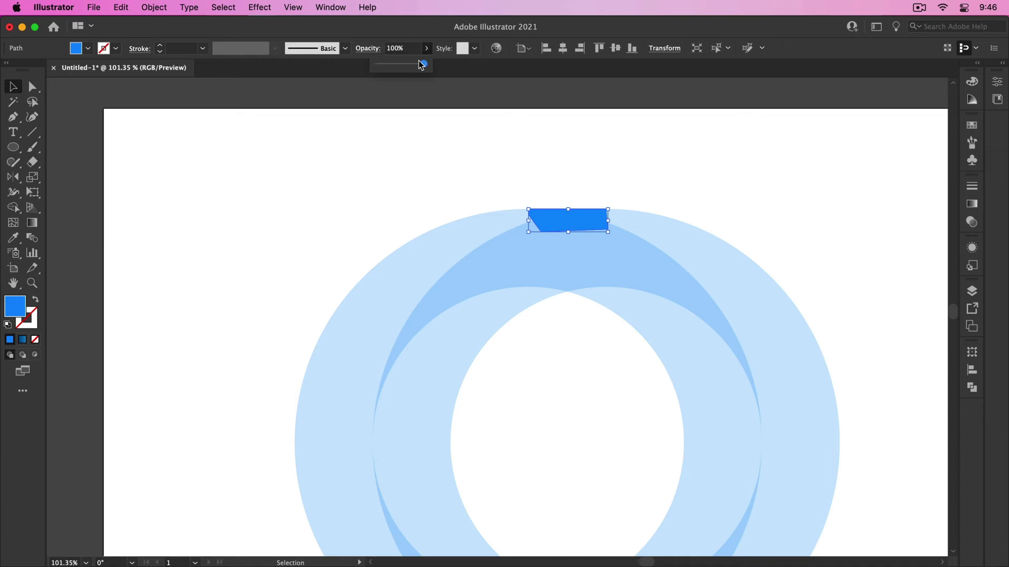
drag(420, 63, 394, 64)
click(456, 158)
- Marquee-select both rings and the top patch together
scroll(455, 159, down, 2)
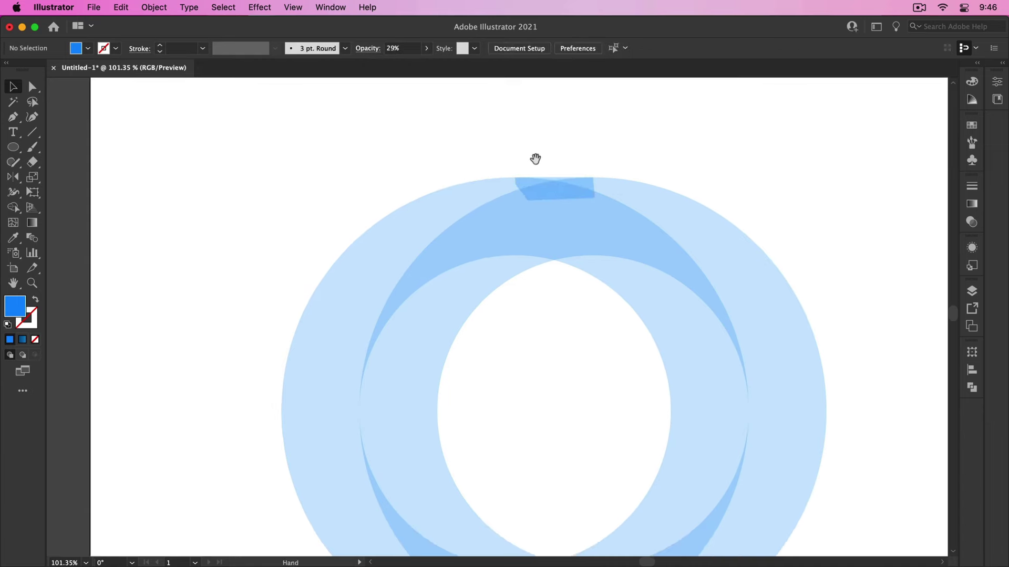
drag(586, 154, 474, 385)
drag(587, 389, 582, 289)
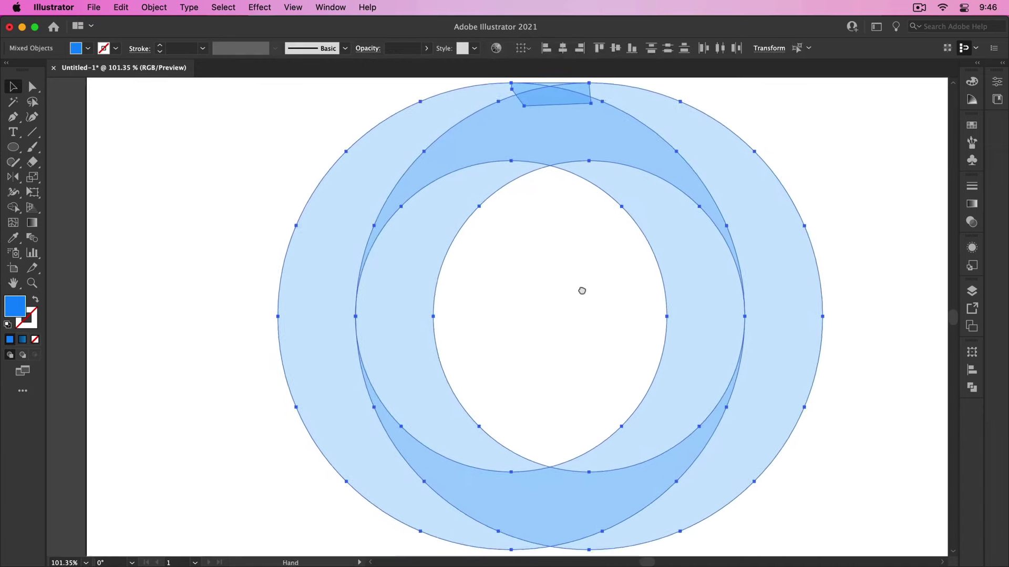
alt+super+click(575, 300)
key(v)
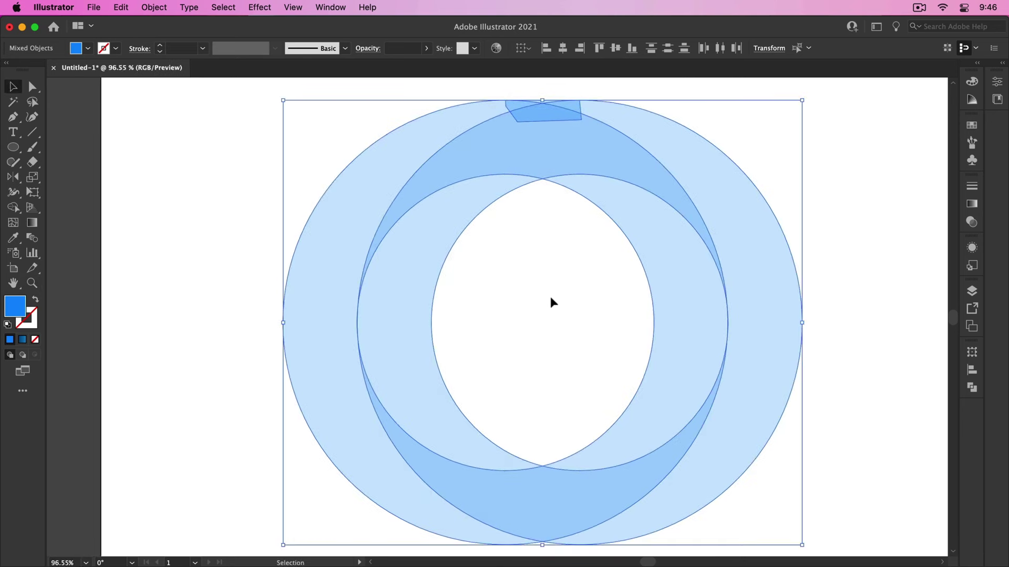
drag(13, 208, 60, 211)
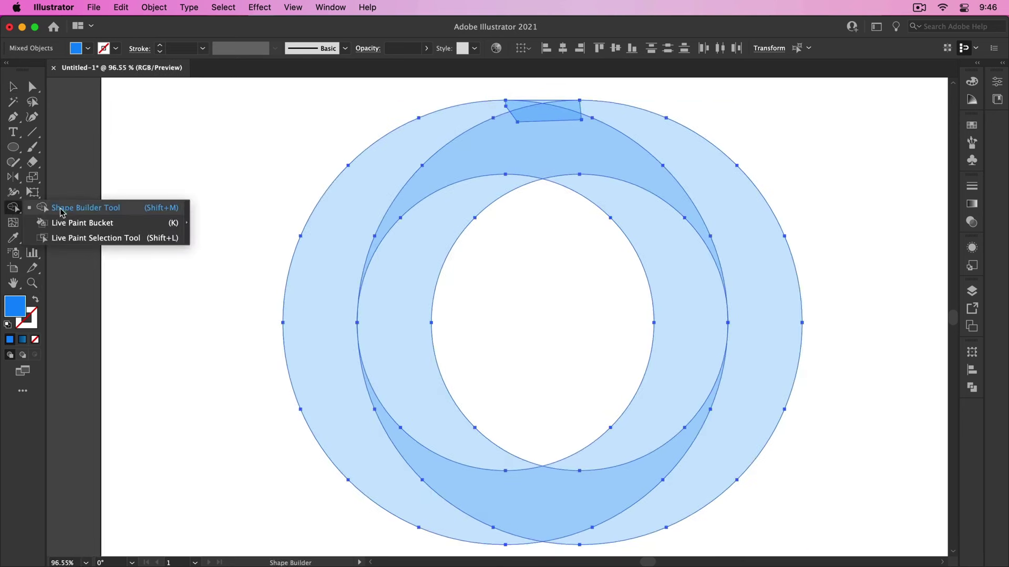
- Drag the Shape Builder across the left crescent and lower overlap regions to unite them
click(68, 211)
drag(426, 142, 531, 102)
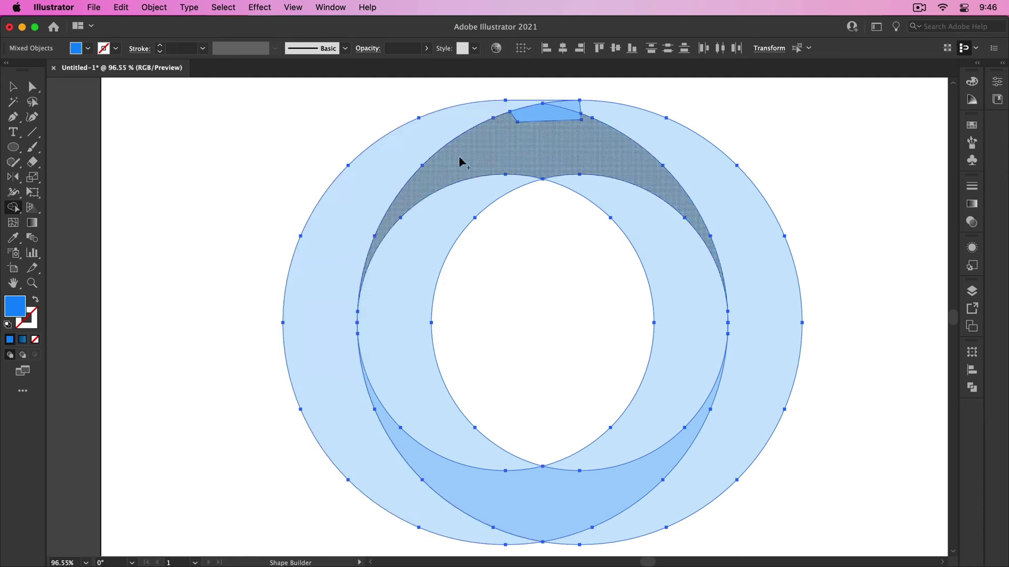
mouse_move(385, 462)
mouse_down()
mouse_move(426, 482)
mouse_move(604, 472)
mouse_move(647, 452)
mouse_move(648, 466)
mouse_up()
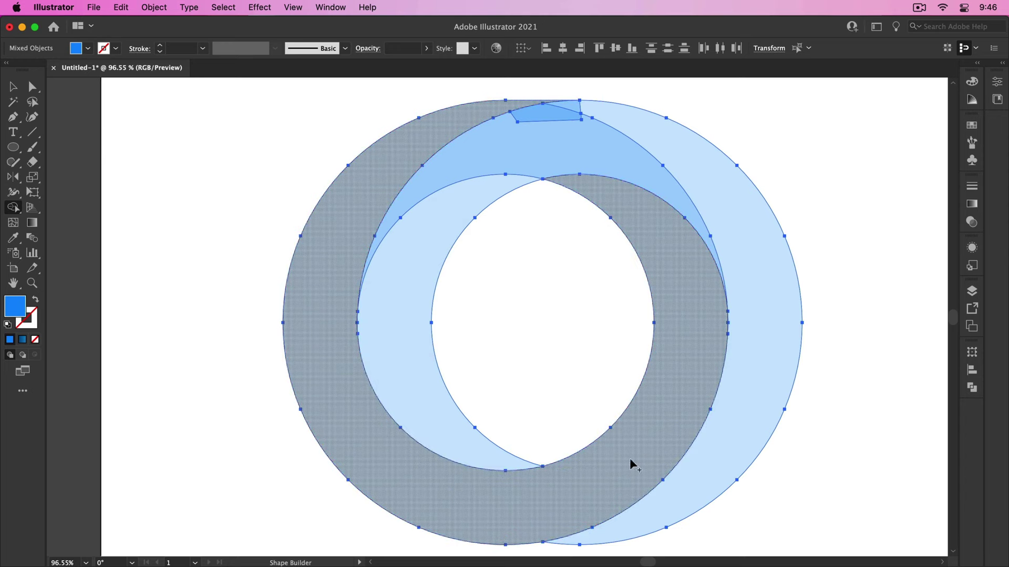
key(v)
click(194, 447)
scroll(419, 360, down, 3)
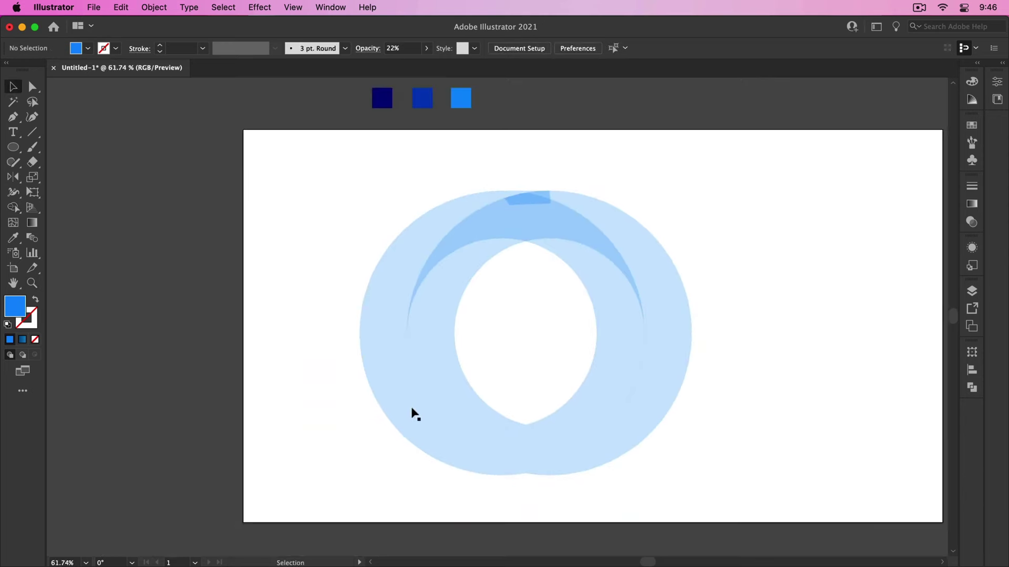
- Move one ring aside and delete the right crescent and small top piece
click(415, 416)
double_click(415, 416)
double_click(395, 454)
drag(414, 433, 278, 436)
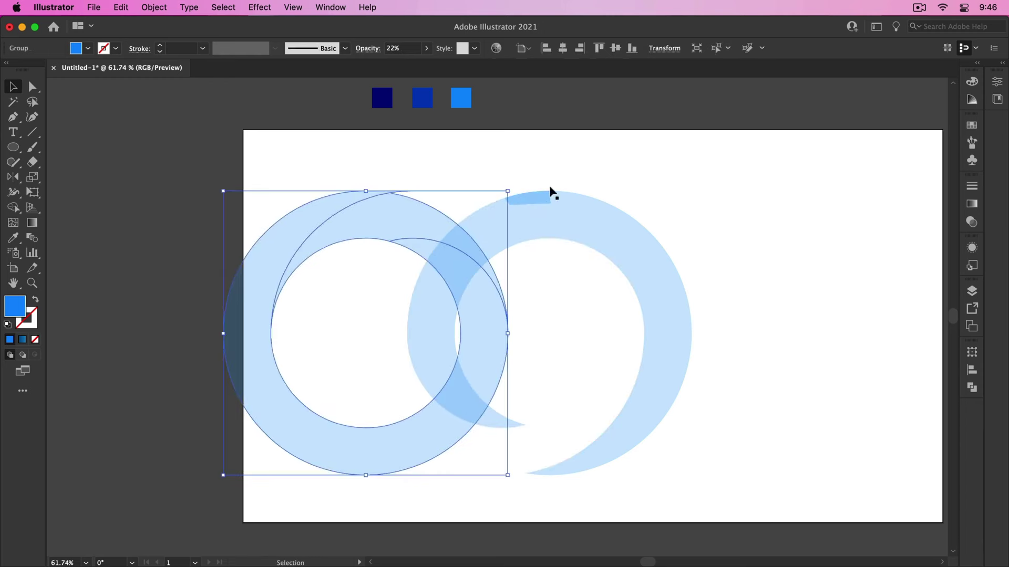
drag(550, 190, 575, 244)
key(Delete)
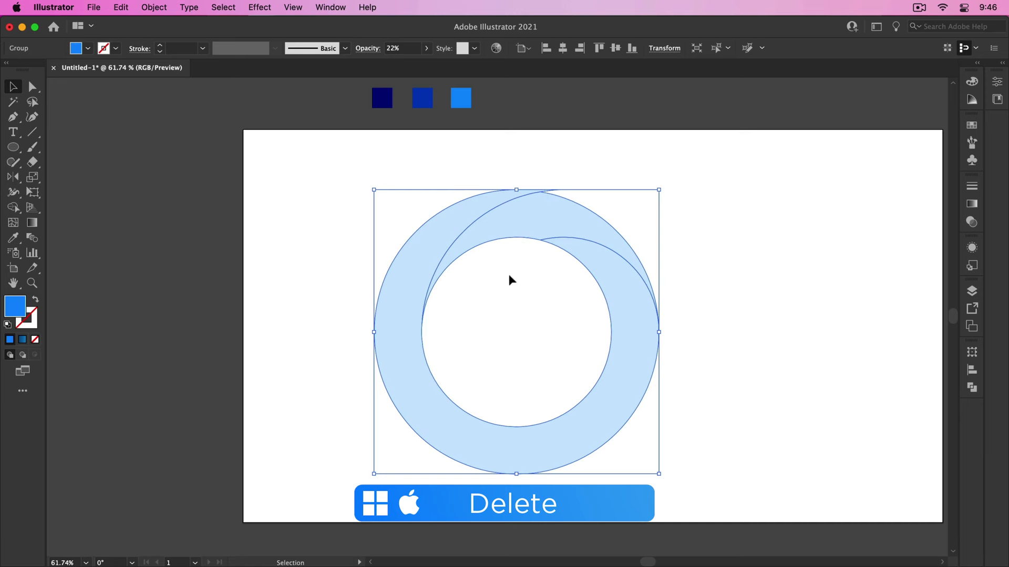
- Erase the inner circle and top overlap regions with the Shape Builder, leaving one crescent
click(13, 208)
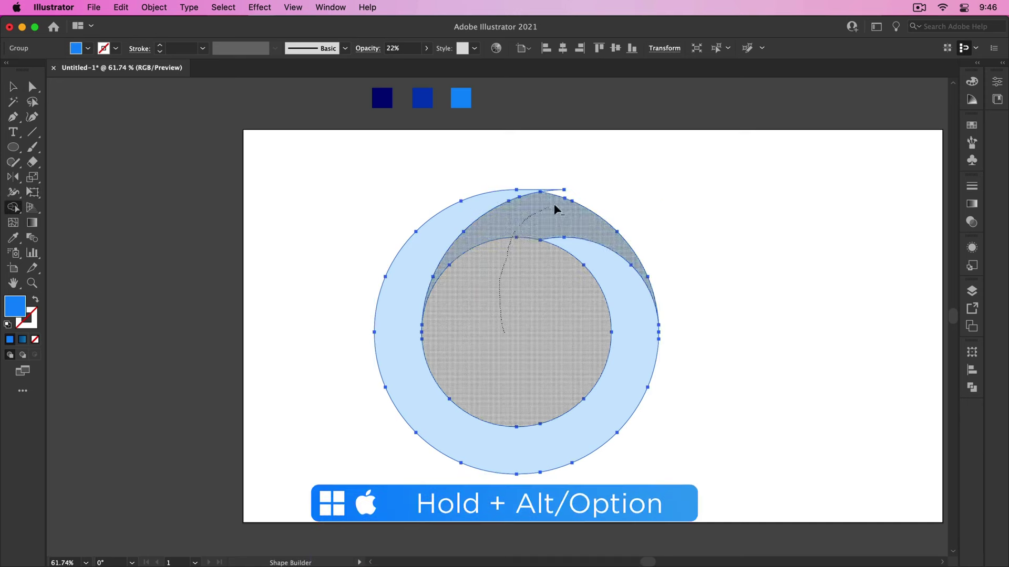
drag(505, 332, 581, 203)
key(v)
click(702, 265)
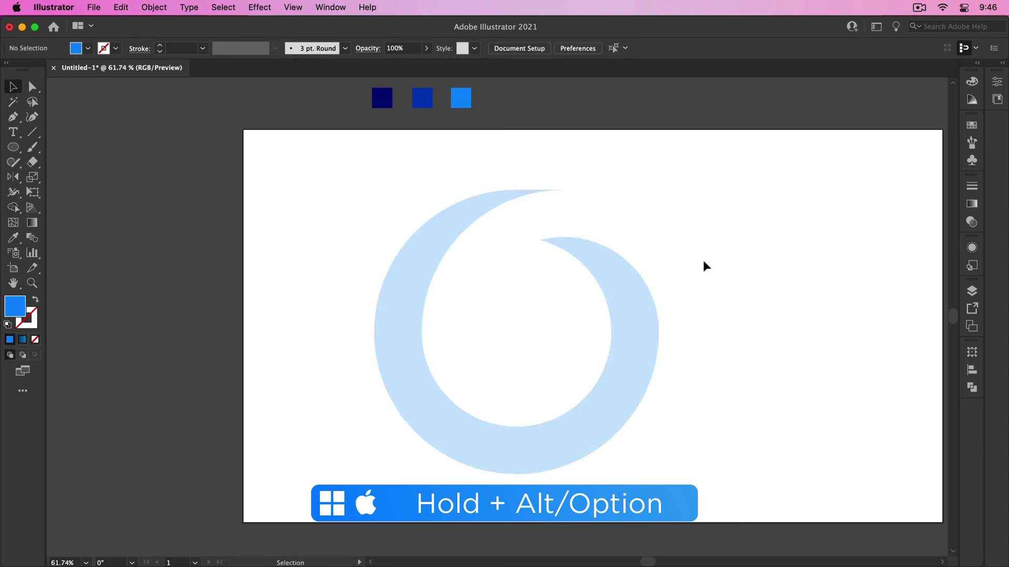
scroll(563, 344, right, 3)
click(544, 414)
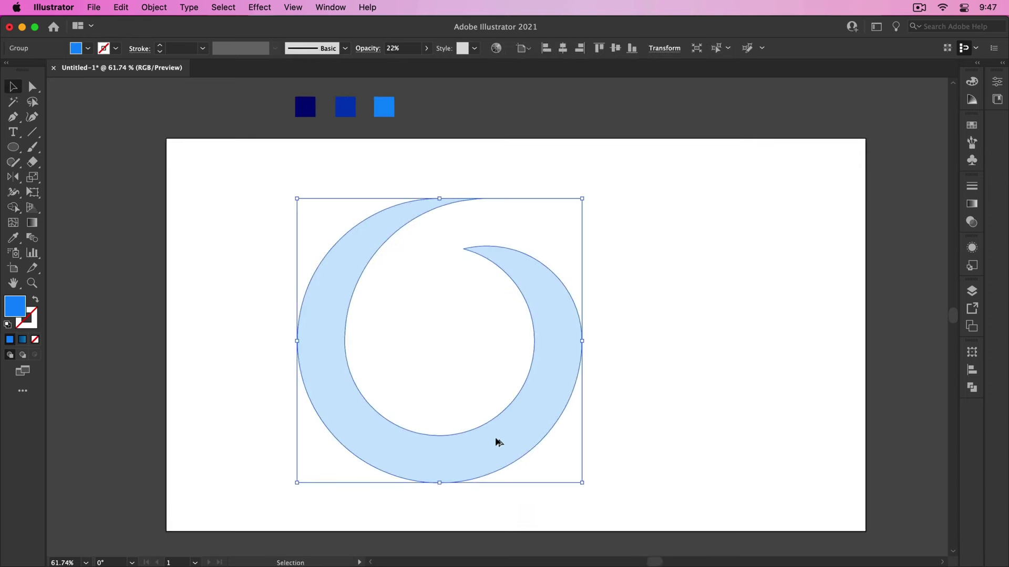
- Duplicate the crescent to the right and reflect the copy across the vertical axis
drag(498, 441, 556, 432)
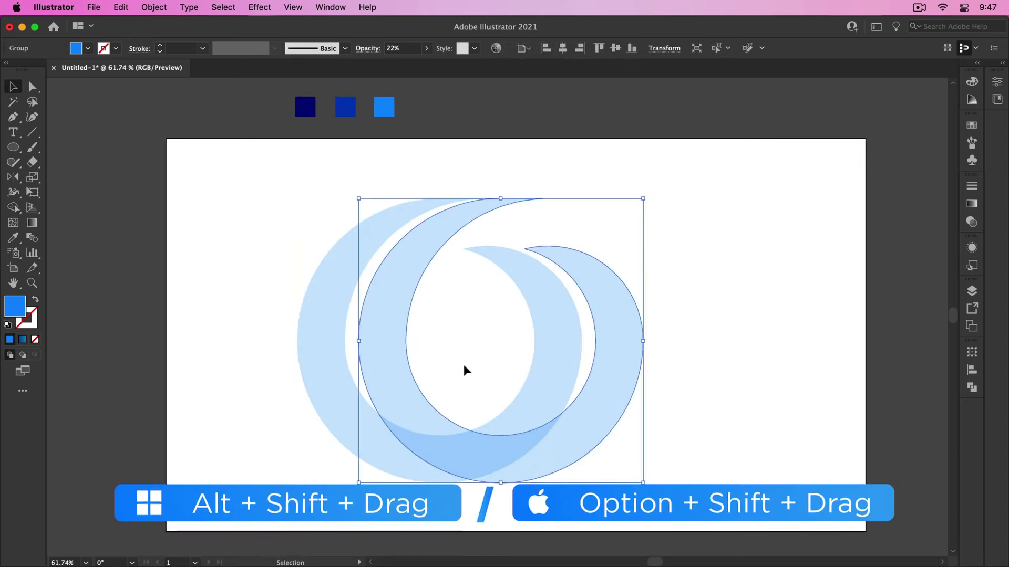
drag(17, 182, 66, 194)
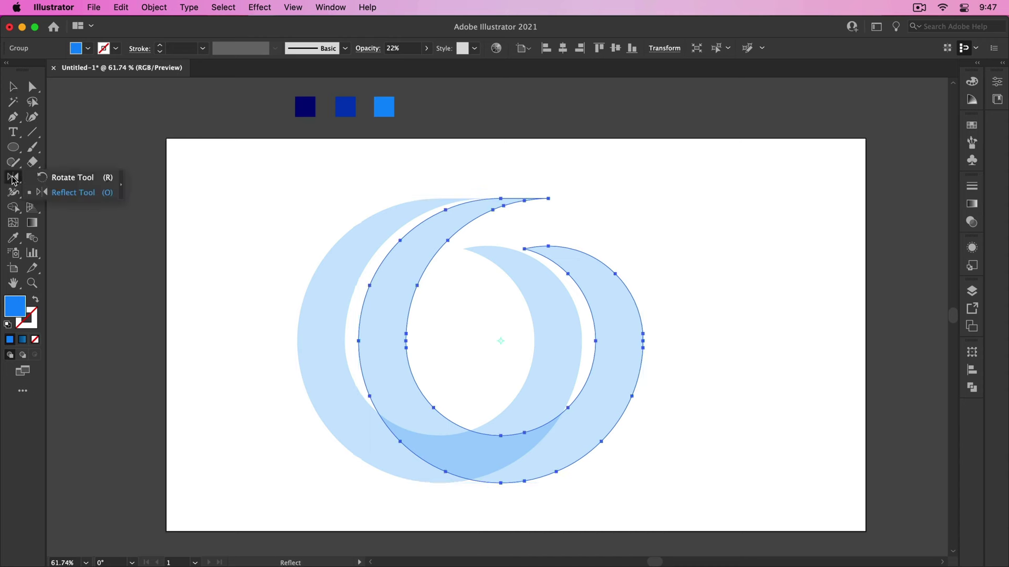
click(73, 197)
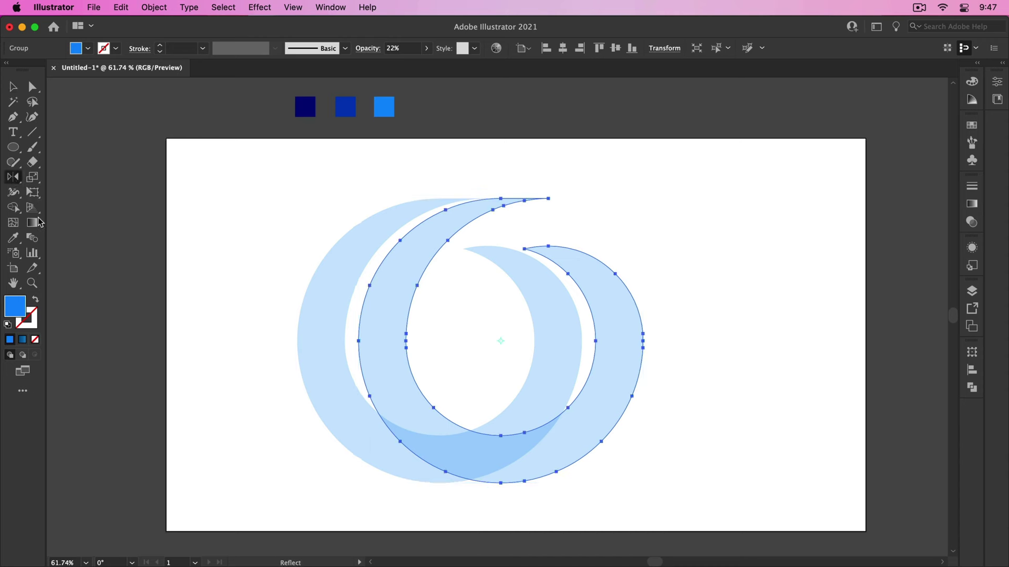
double_click(13, 177)
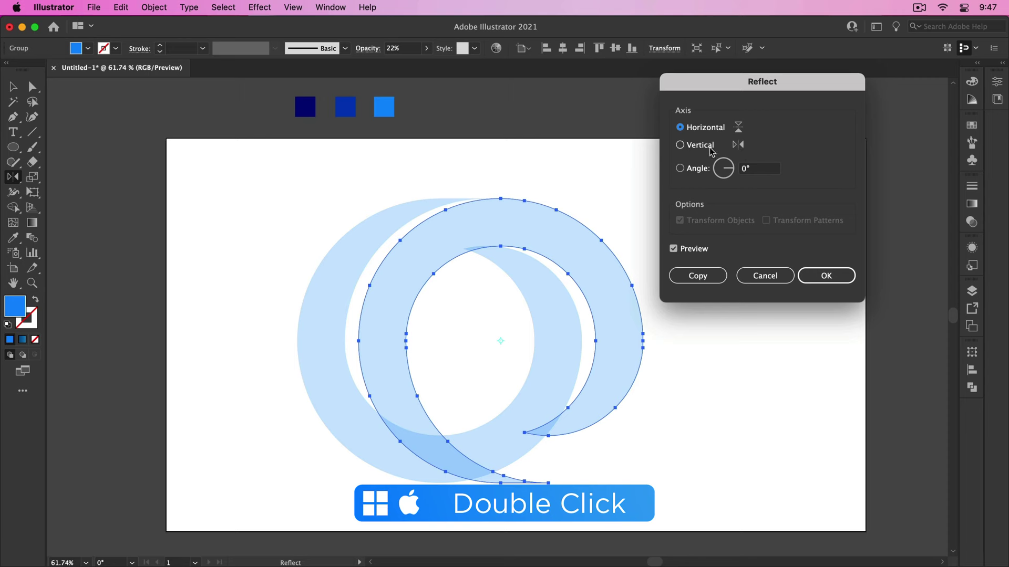
click(822, 277)
double_click(13, 177)
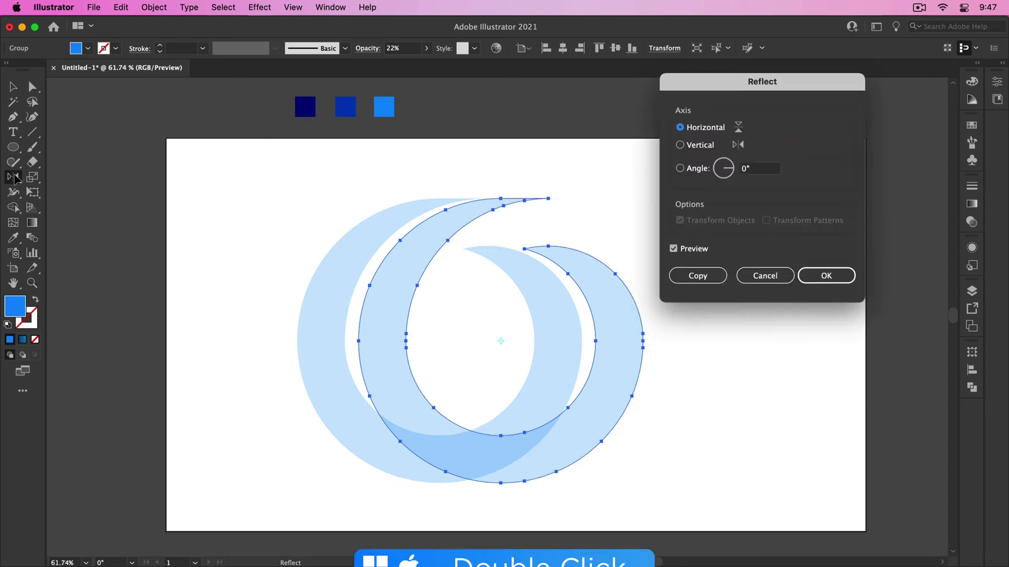
click(704, 149)
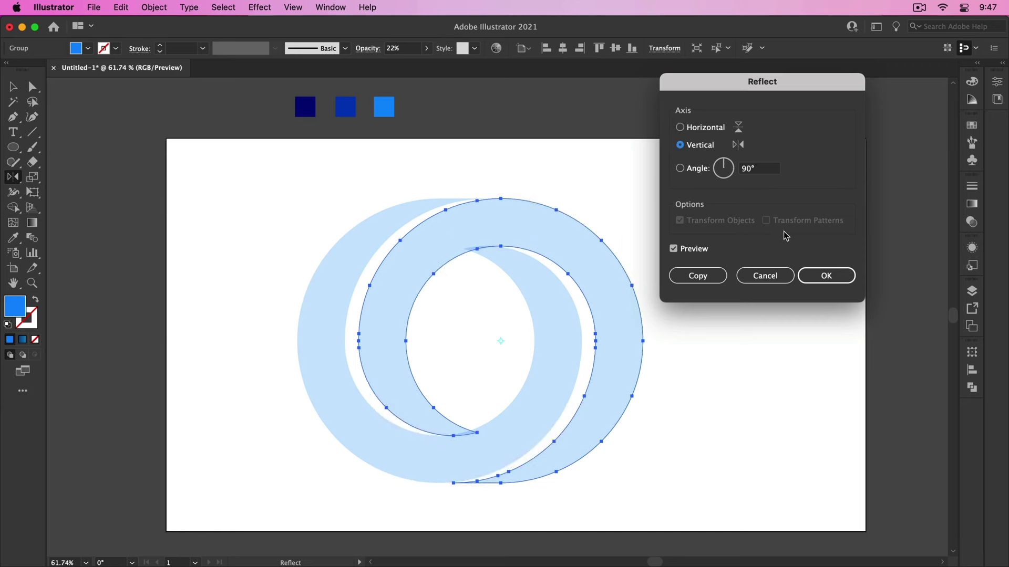
click(829, 276)
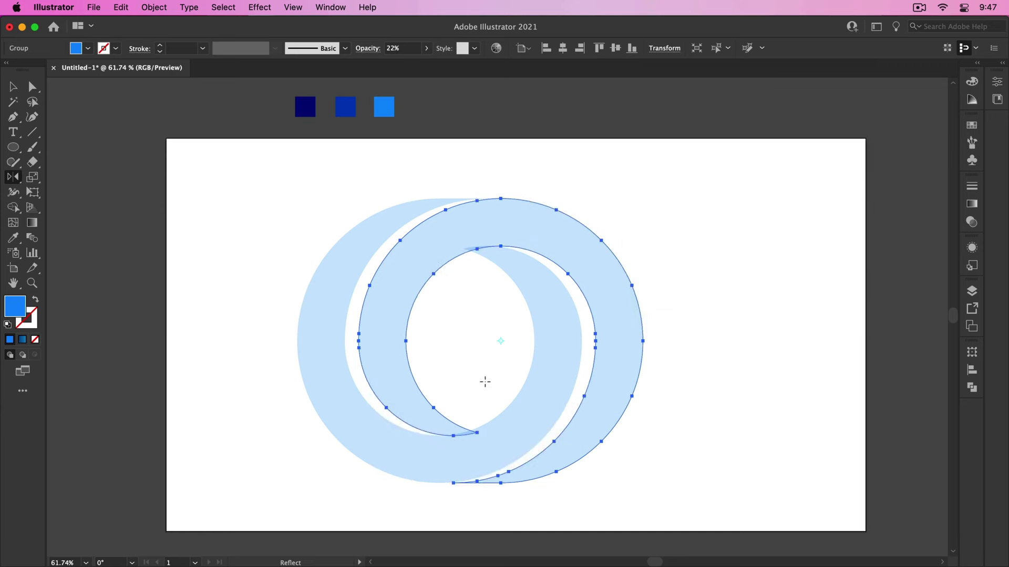
- Nudge the mirrored crescent left until its edges meet the original crescent exactly
key(z)
mouse_move(423, 383)
mouse_down()
mouse_move(489, 392)
mouse_move(393, 367)
mouse_move(392, 379)
mouse_move(349, 344)
mouse_up()
key(v)
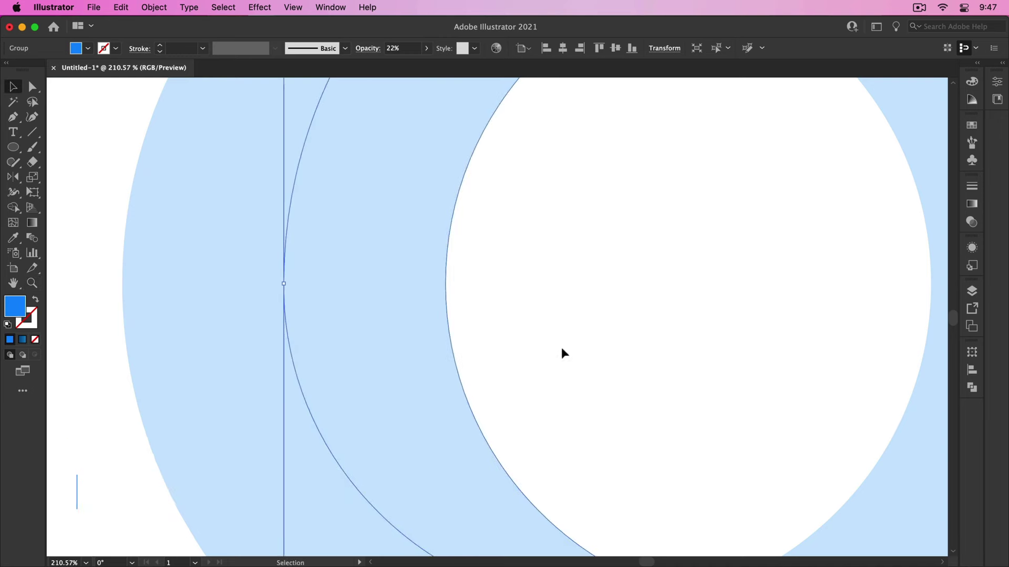
key(z)
mouse_move(561, 348)
mouse_down()
mouse_move(593, 330)
mouse_move(570, 328)
mouse_up()
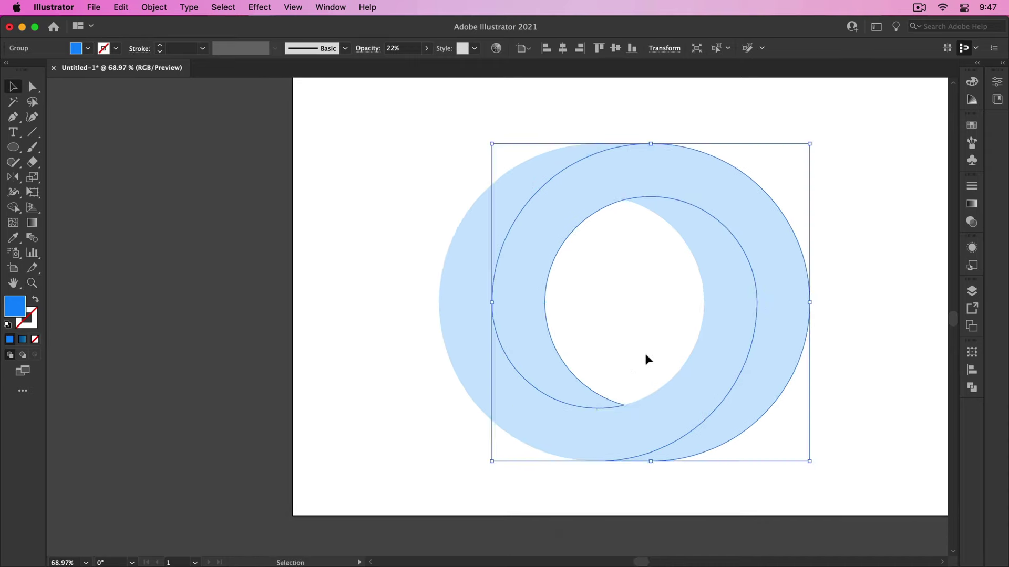
key(v)
alt+scroll(637, 344, down, 2)
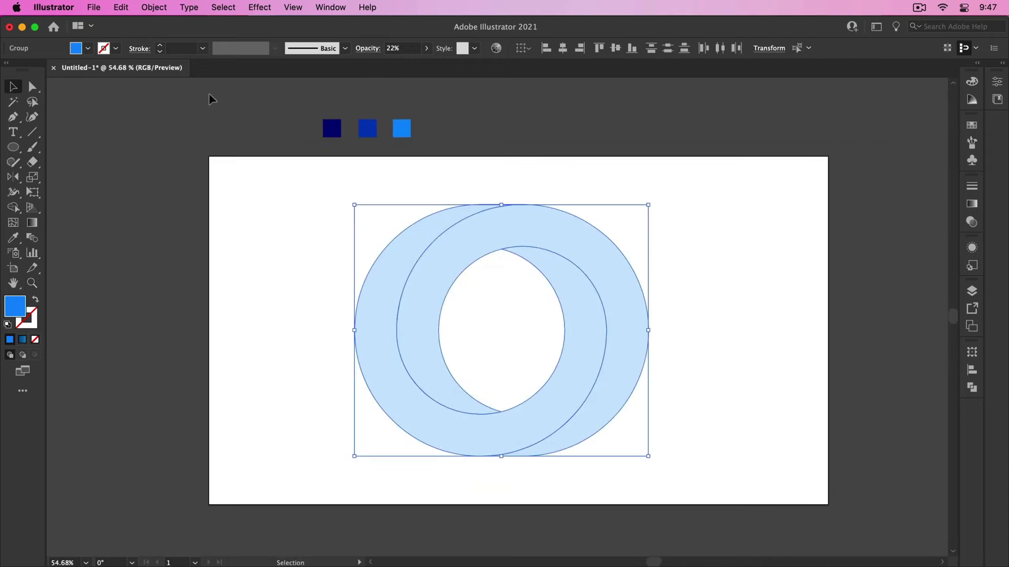
- Give the rings a blue gradient swatch fill at 100% opacity
click(89, 49)
click(18, 96)
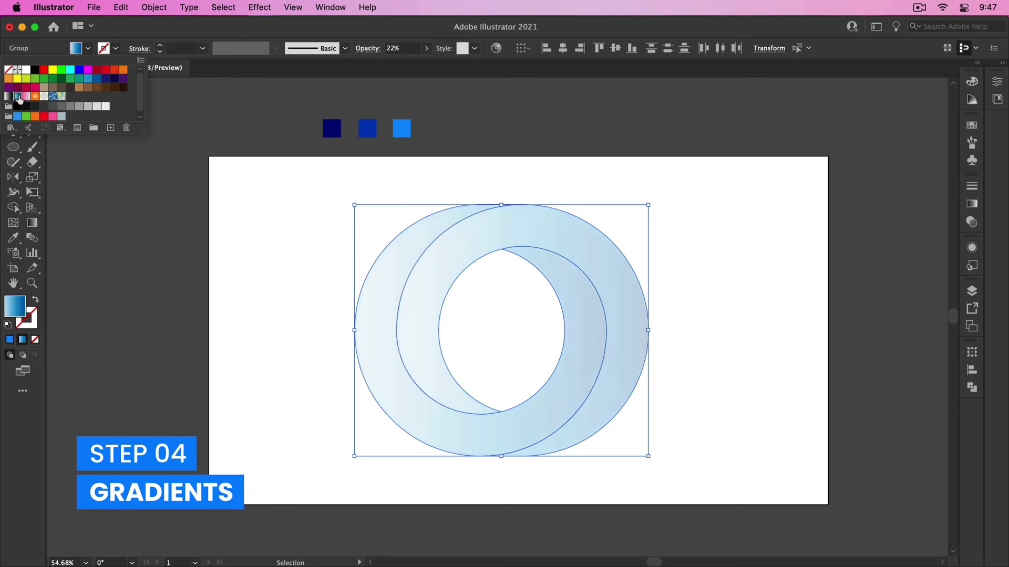
click(263, 294)
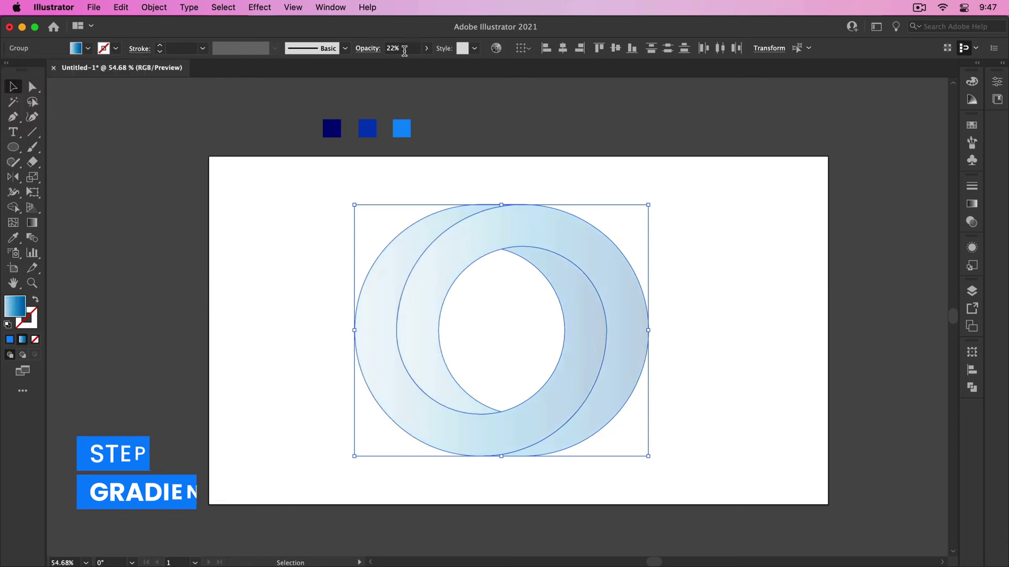
click(426, 48)
drag(387, 63, 423, 63)
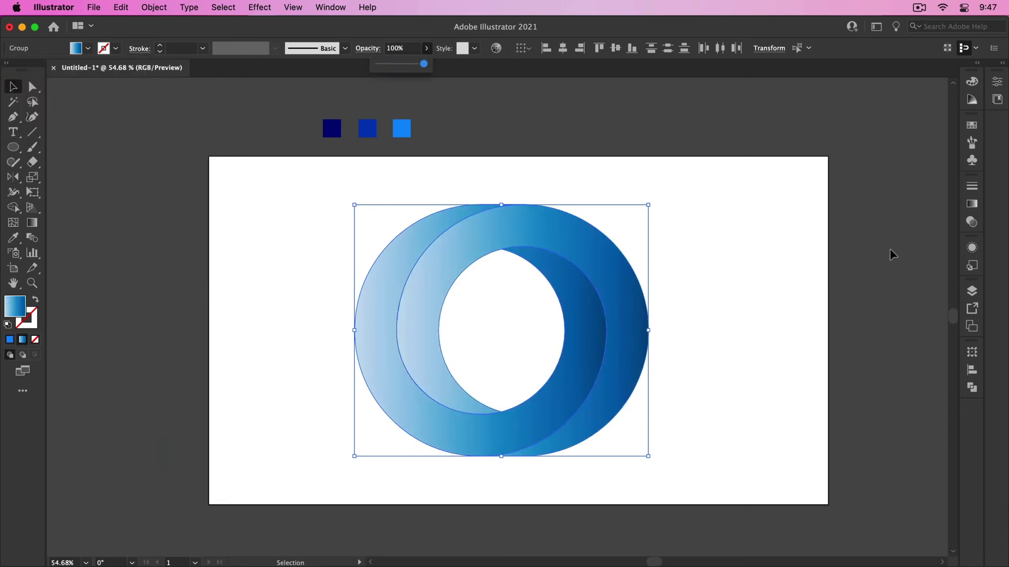
- Remove the leftmost gradient stop, move the dark stop to about 54%, and start recolouring the left stop
click(972, 204)
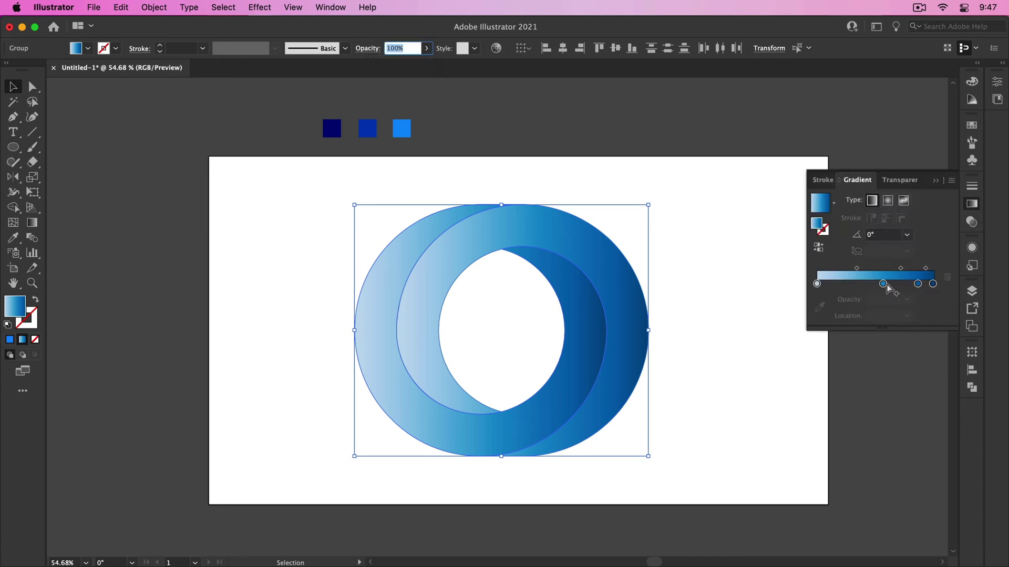
drag(816, 284, 810, 331)
drag(883, 284, 816, 284)
drag(917, 284, 880, 284)
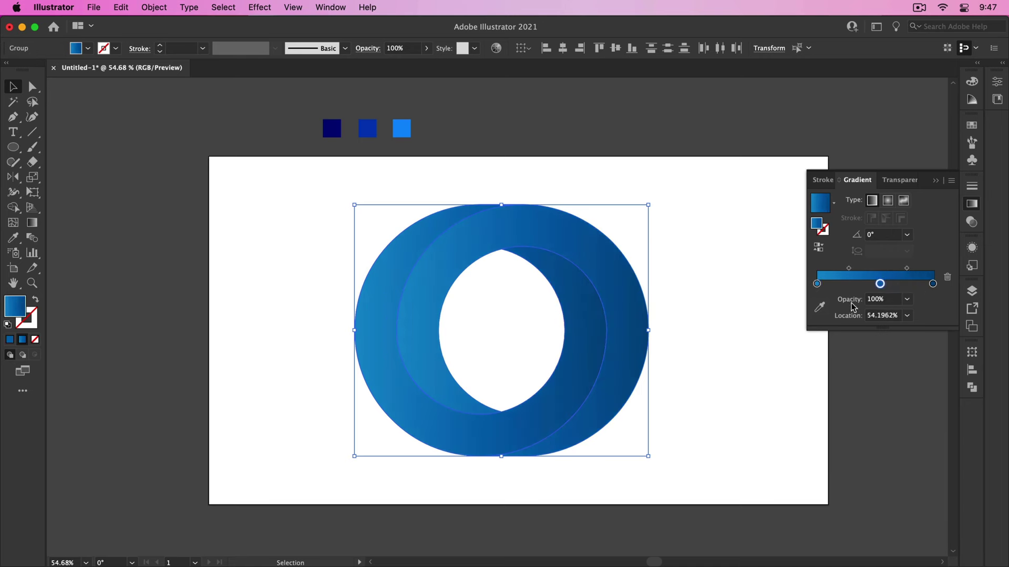
click(817, 284)
click(819, 307)
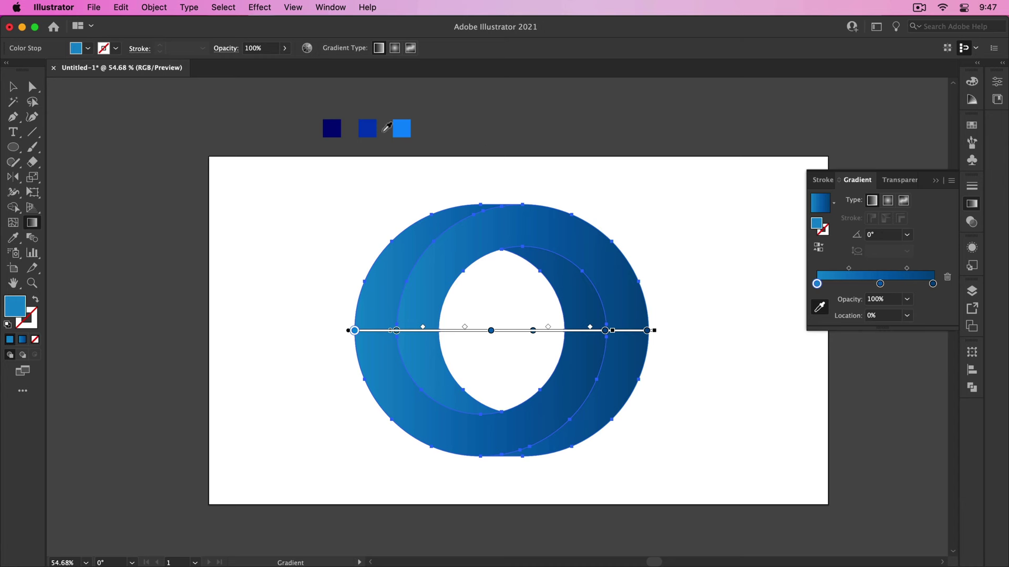
- Make the left stop bright blue and the middle stop medium blue at about 52%
click(406, 129)
drag(880, 285, 878, 284)
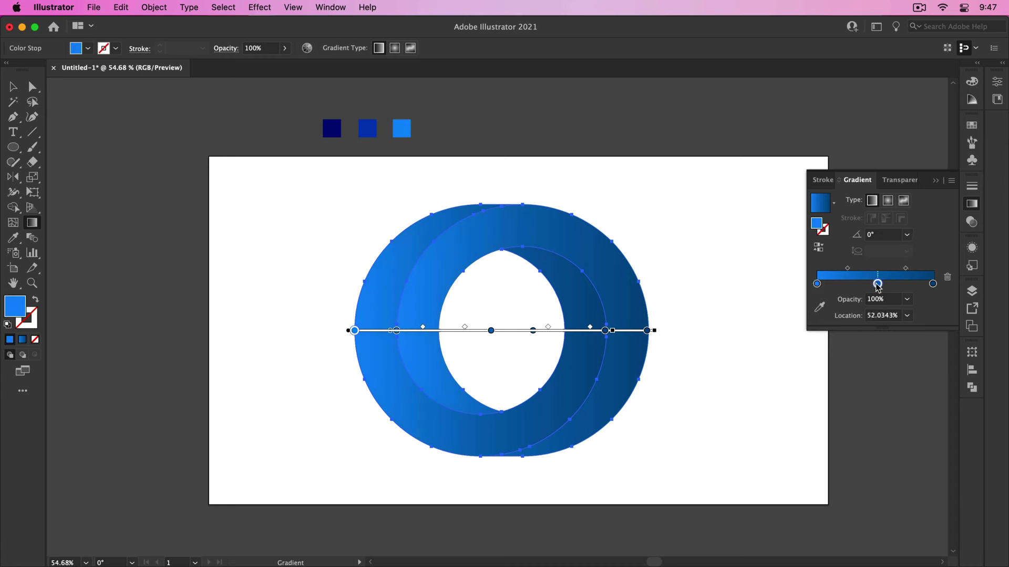
click(819, 307)
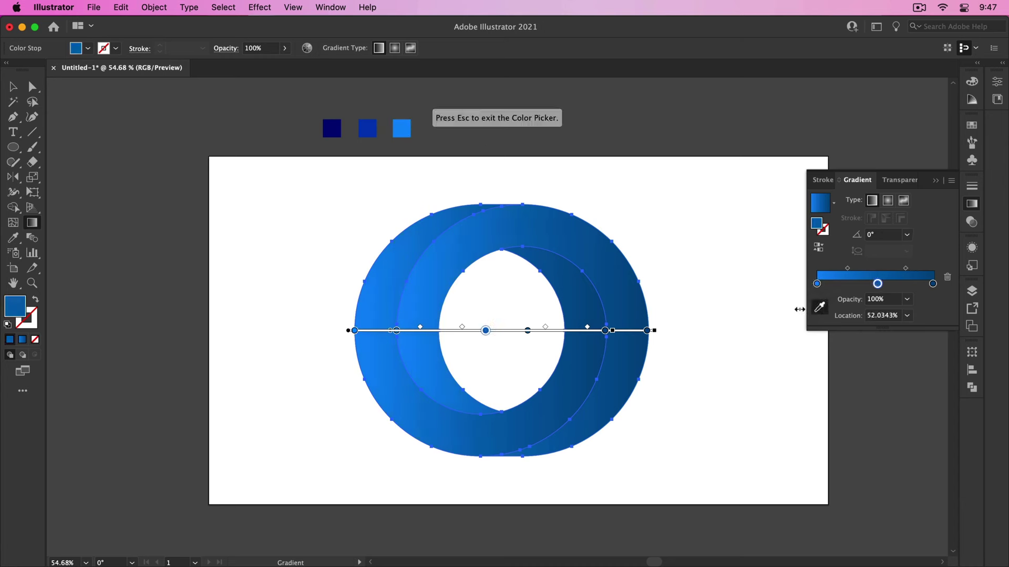
click(373, 126)
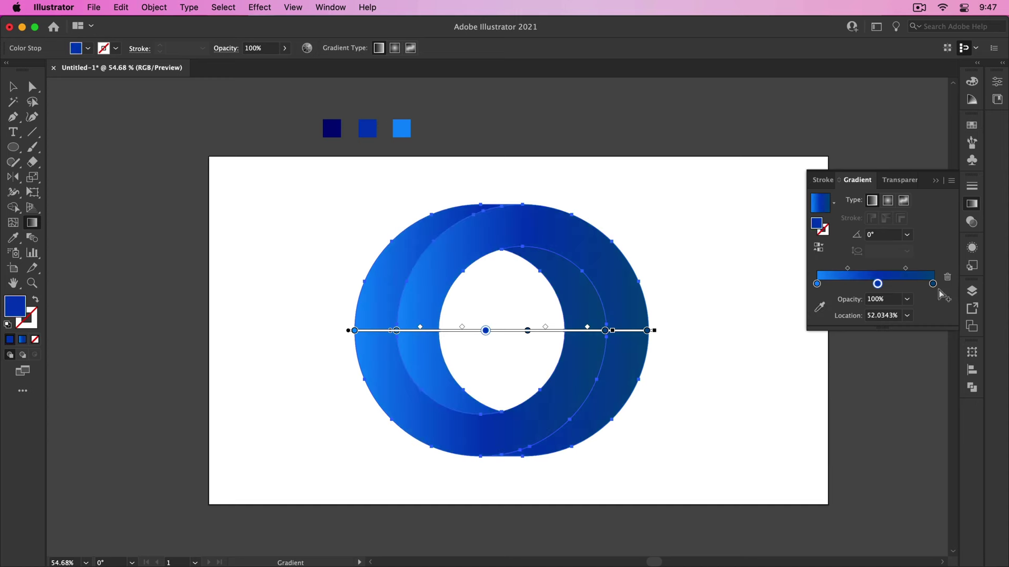
- Replace the right-hand stop with a new dark navy end stop, then put the Gradient panel away
drag(932, 284, 939, 294)
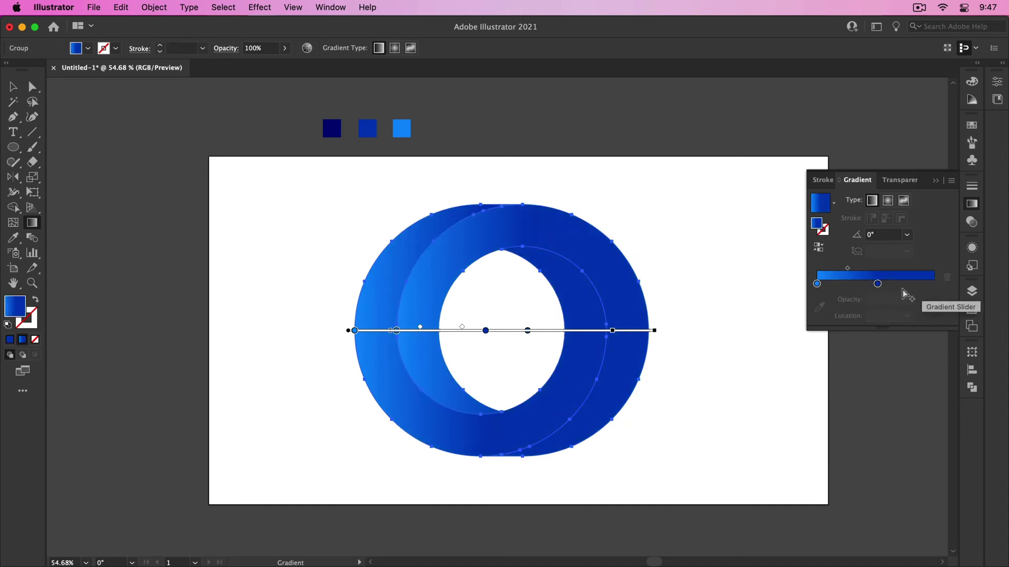
click(932, 286)
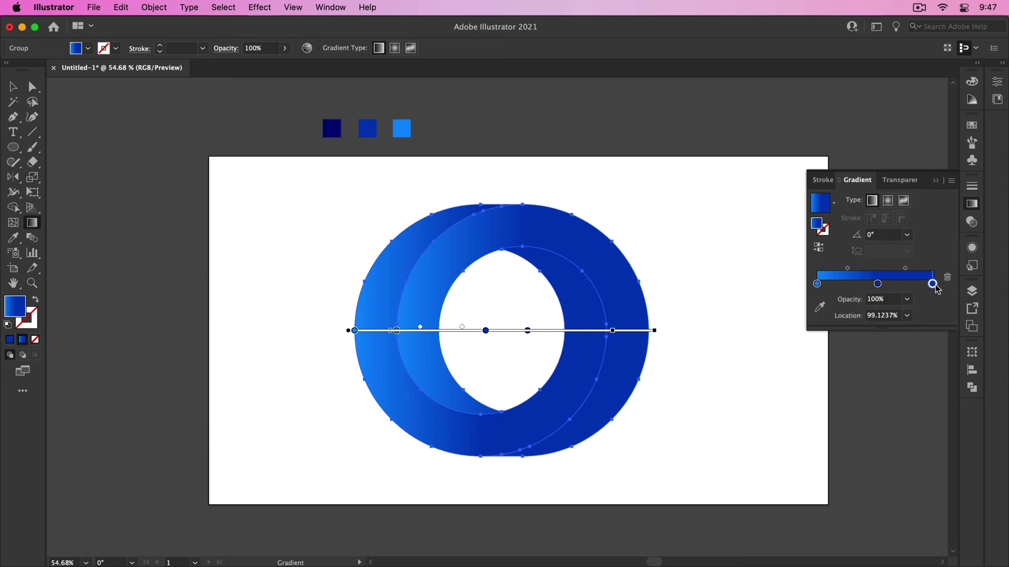
click(819, 307)
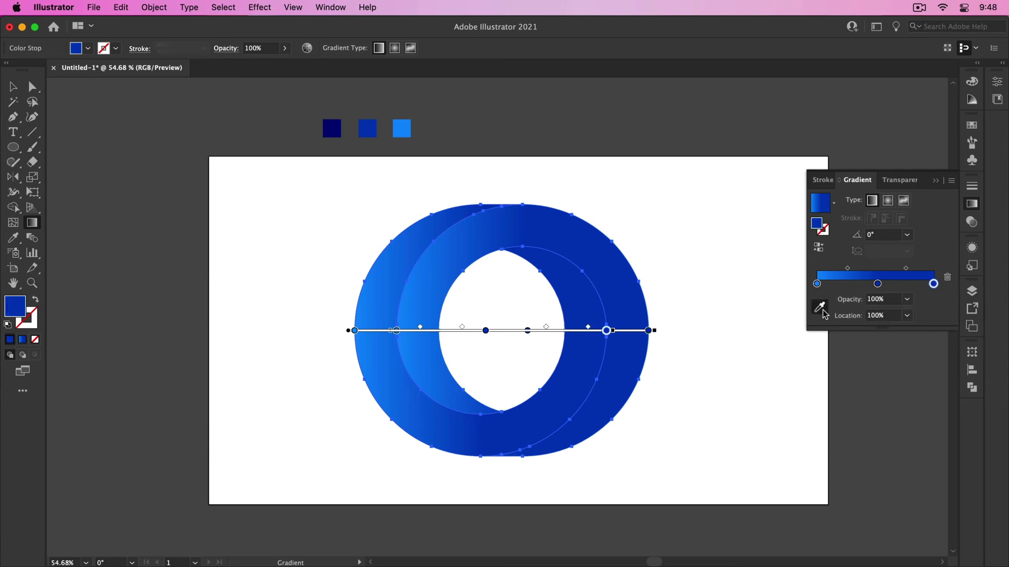
click(330, 130)
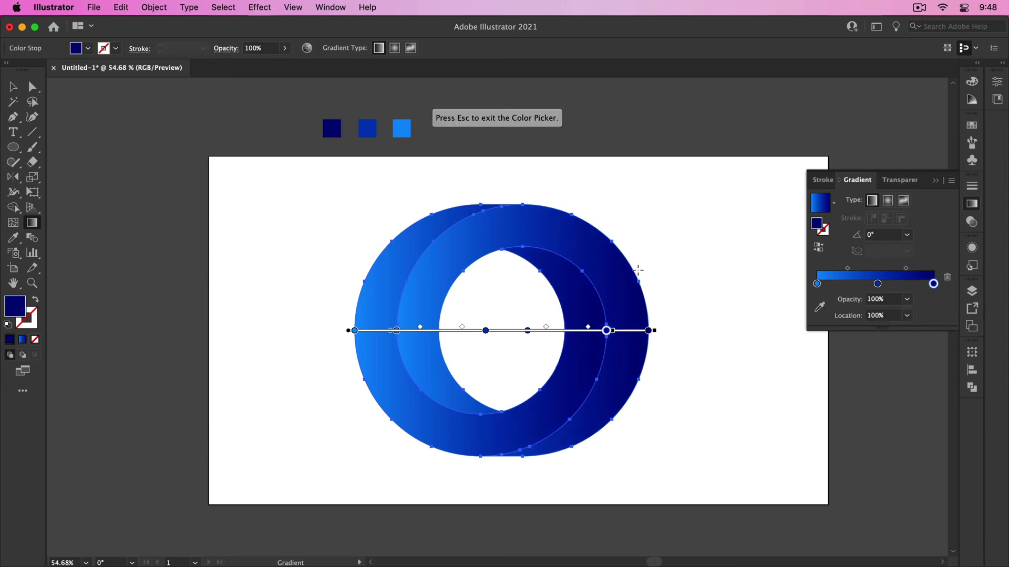
click(13, 86)
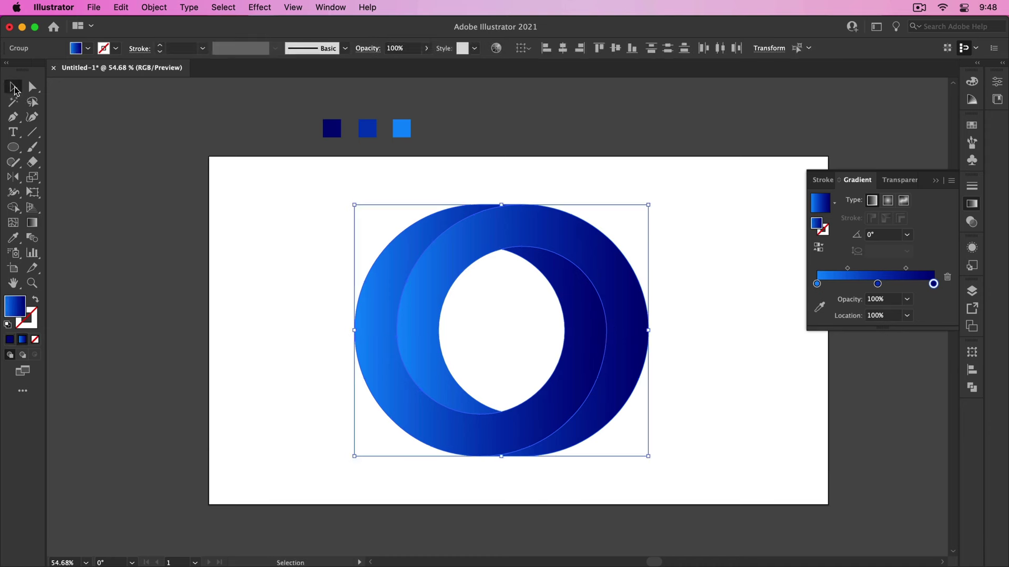
click(271, 256)
click(938, 183)
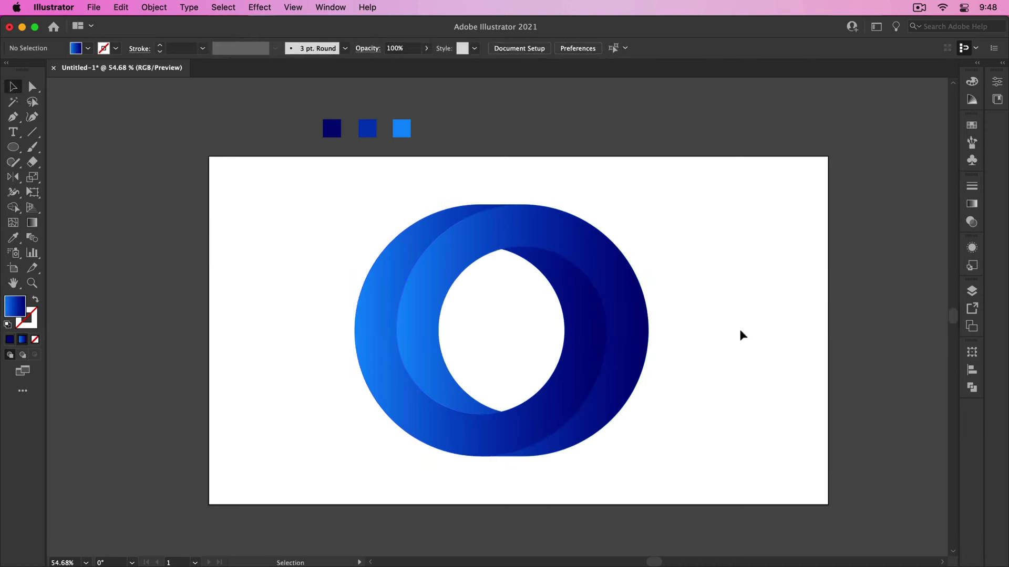
click(641, 411)
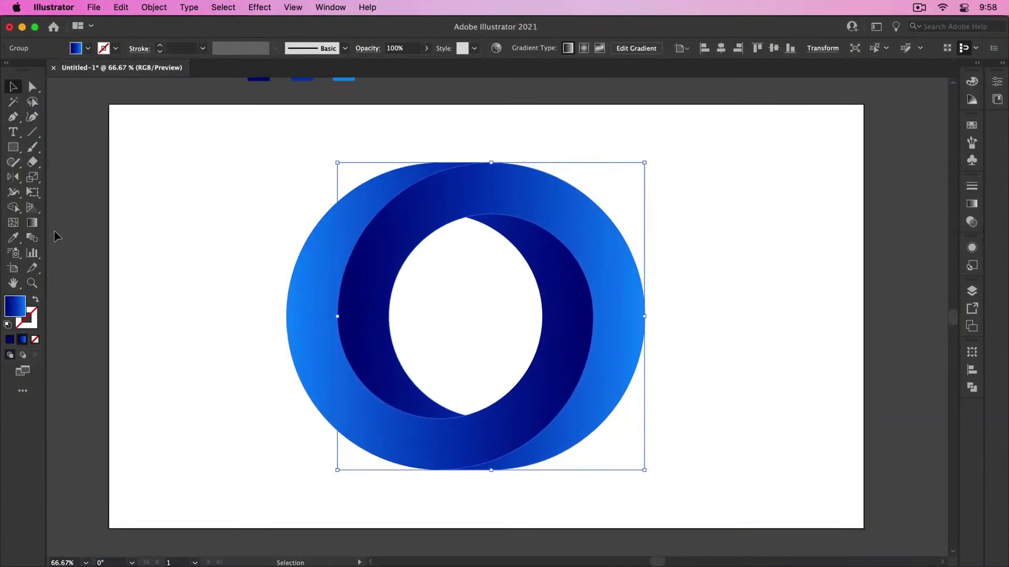
- Give the front ring a vertical gradient, light at top and dark at bottom
click(32, 224)
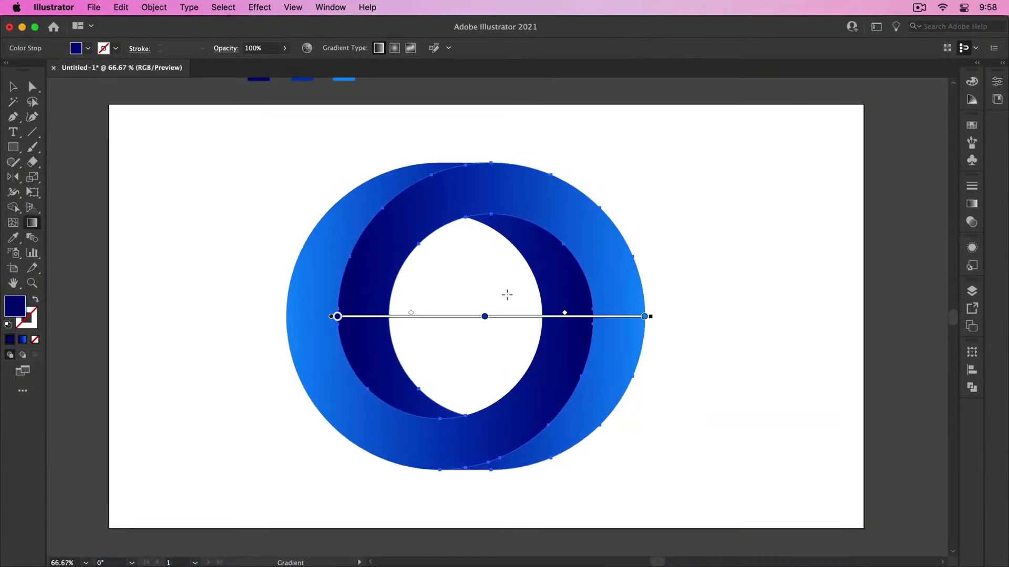
drag(487, 188, 488, 363)
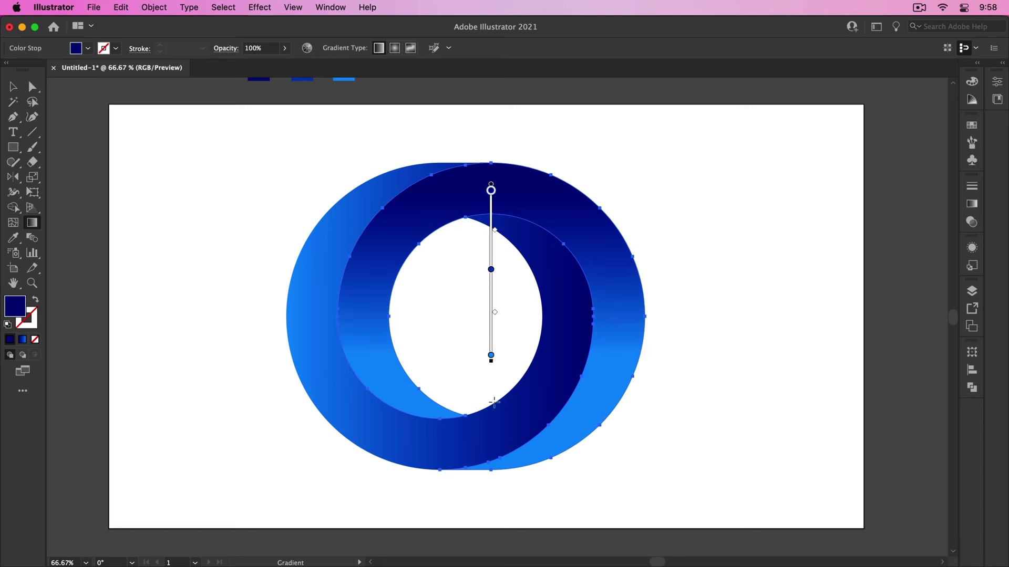
drag(498, 466, 498, 168)
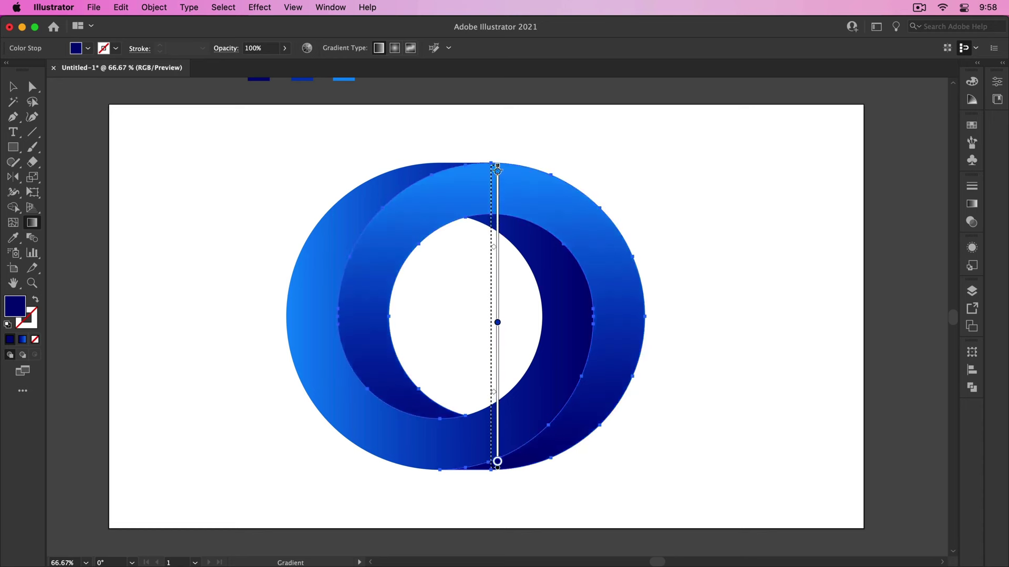
key(v)
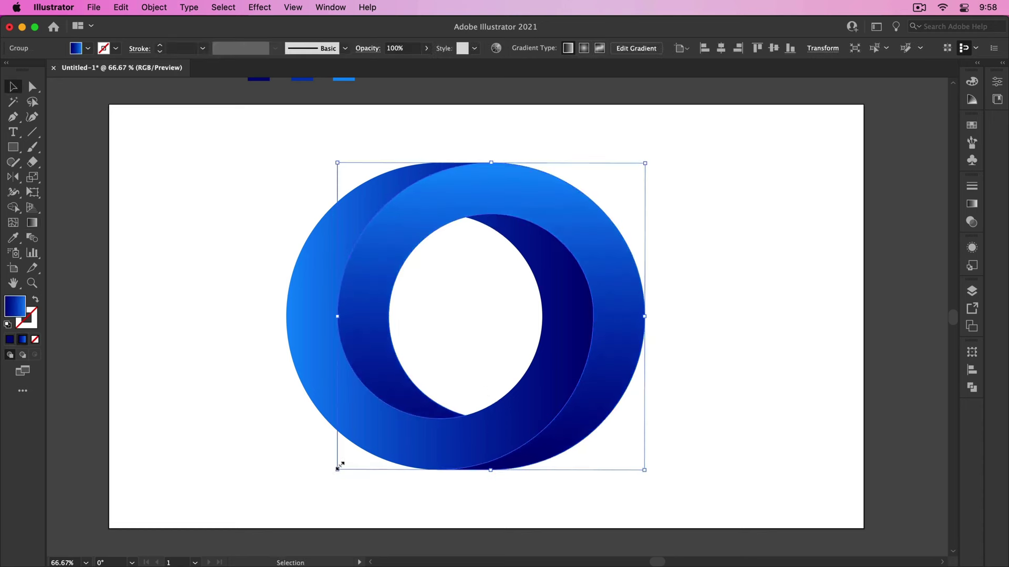
- Give the back ring a vertical gradient, dark at top and light at bottom, then select both rings
click(374, 444)
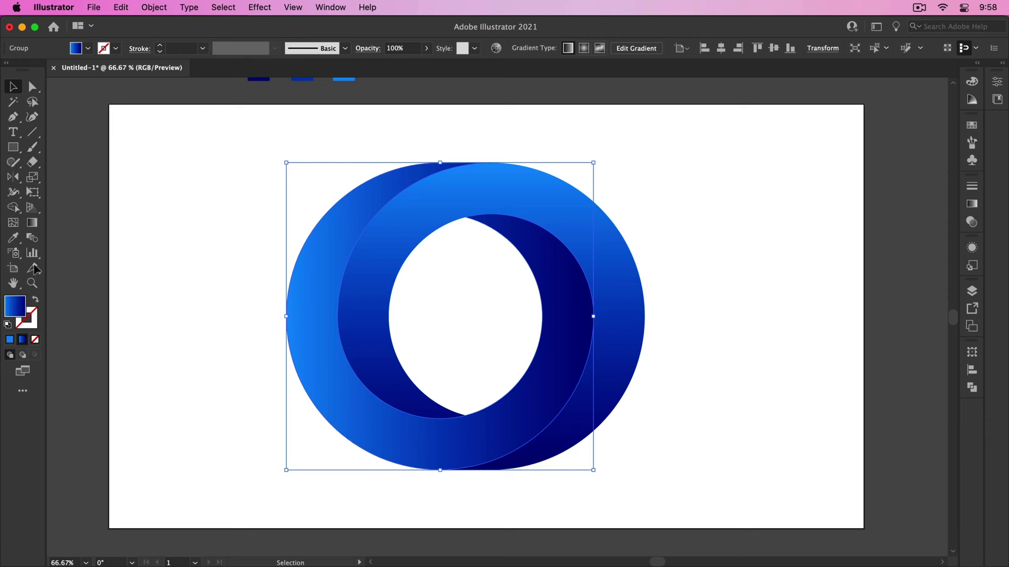
click(32, 223)
drag(426, 192, 428, 336)
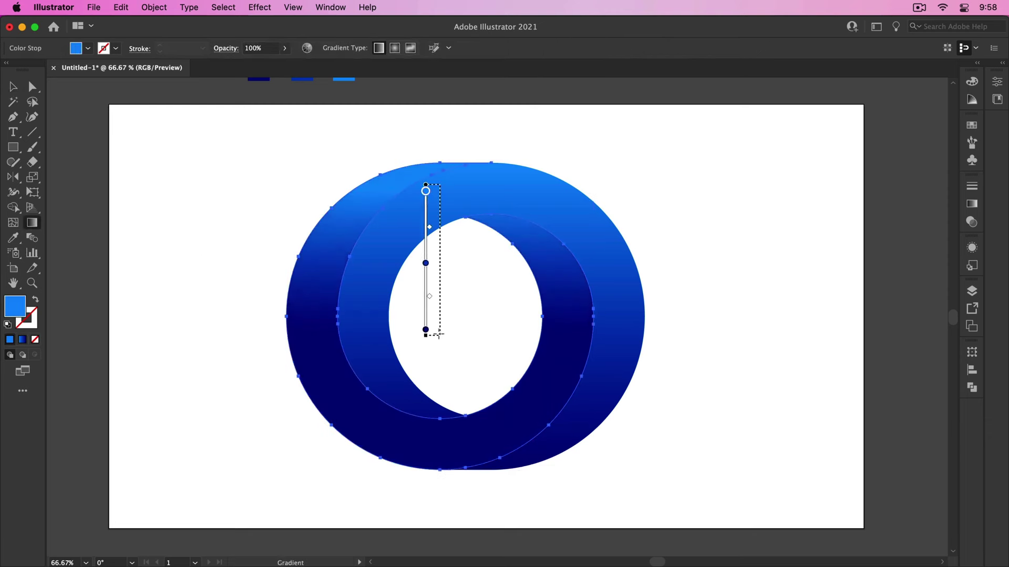
drag(446, 463, 446, 162)
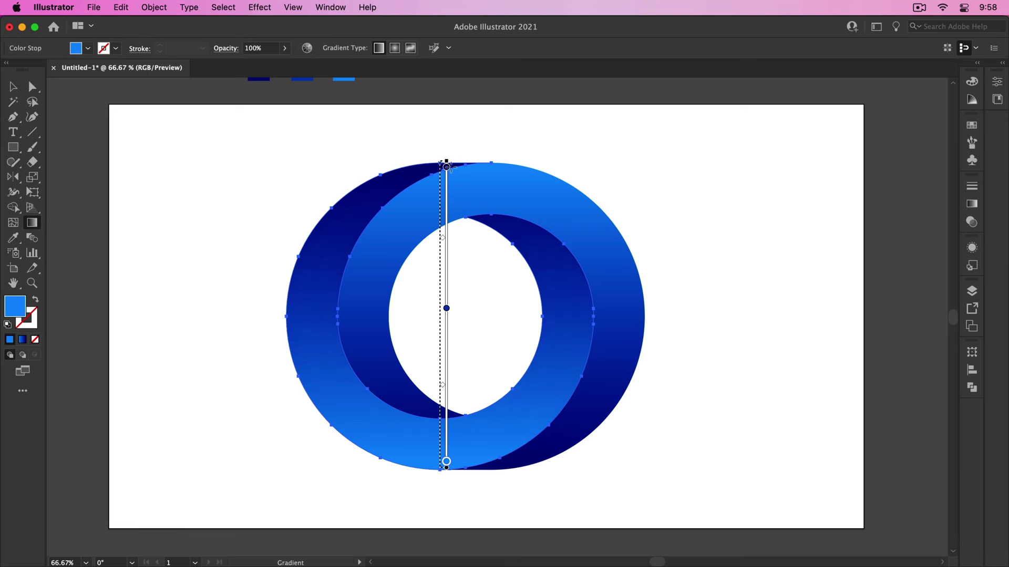
key(v)
click(734, 345)
mouse_move(712, 390)
mouse_down()
mouse_move(484, 314)
mouse_move(494, 305)
mouse_up()
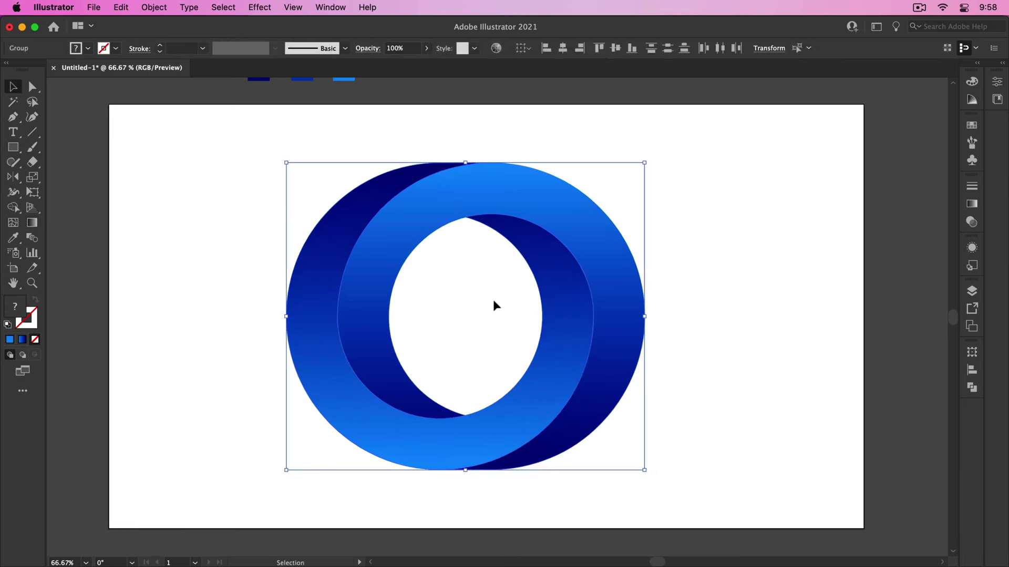
- Group the two rings and centre them horizontally and vertically on the artboard
click(155, 7)
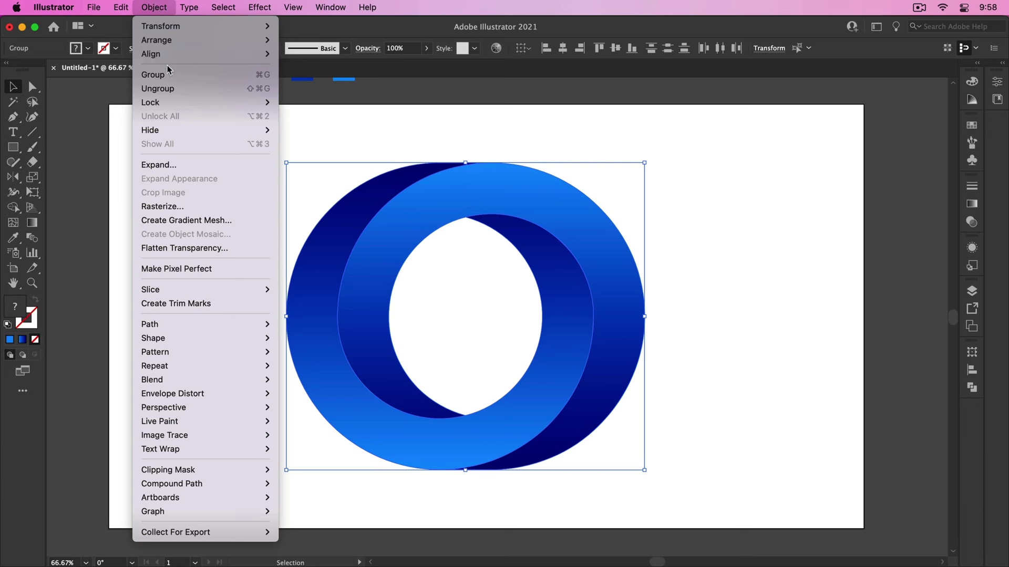
click(169, 75)
click(562, 47)
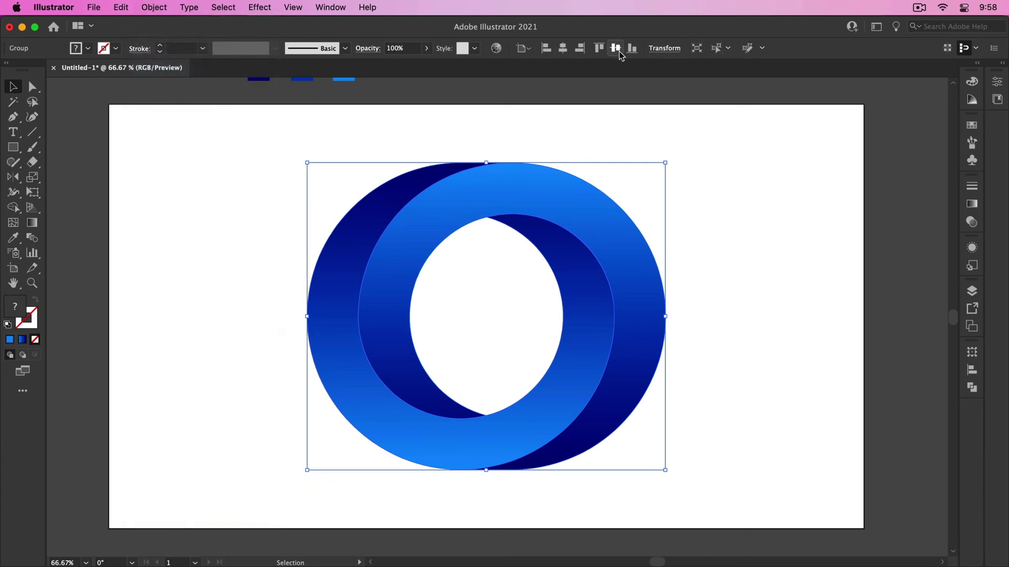
click(615, 48)
click(739, 266)
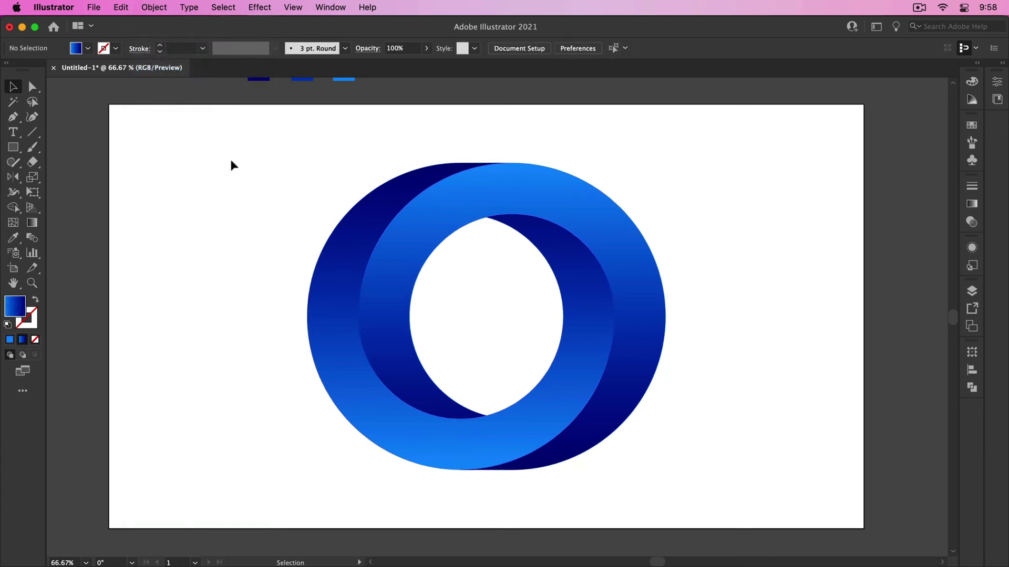
- Draw a rectangle covering the whole artboard and send it behind the rings
click(17, 152)
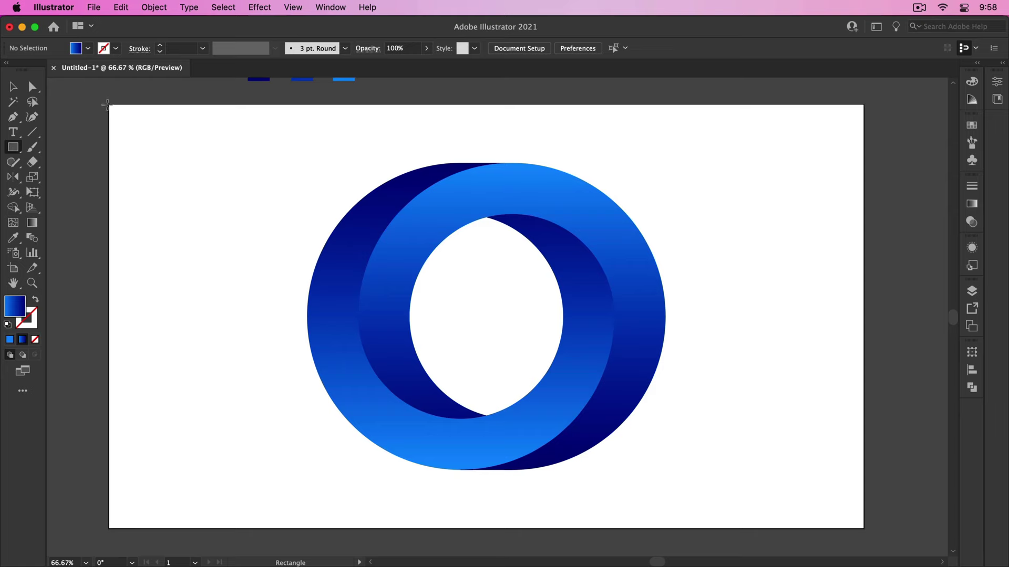
drag(107, 104, 702, 441)
drag(841, 532, 865, 530)
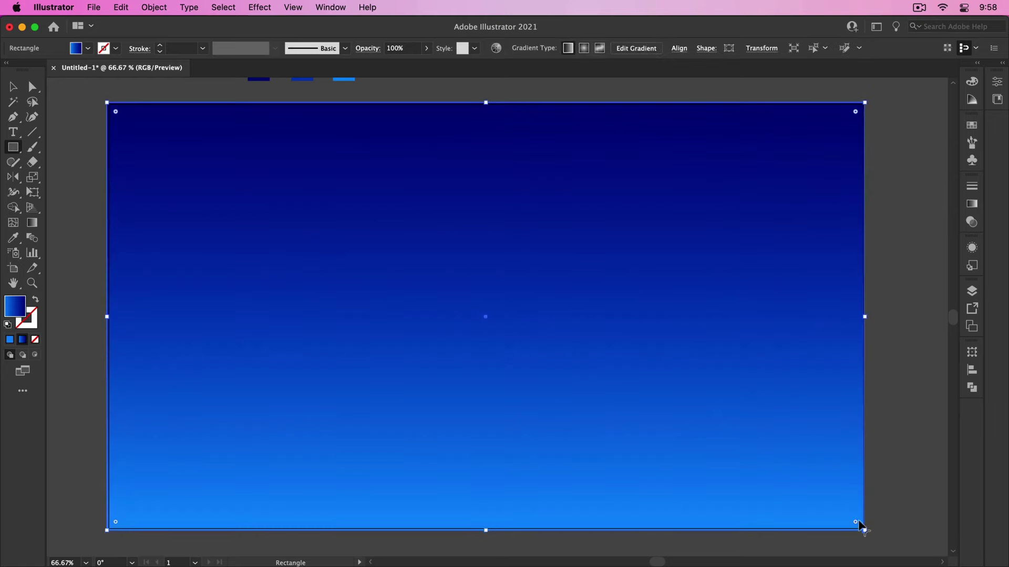
click(156, 8)
mouse_move(156, 40)
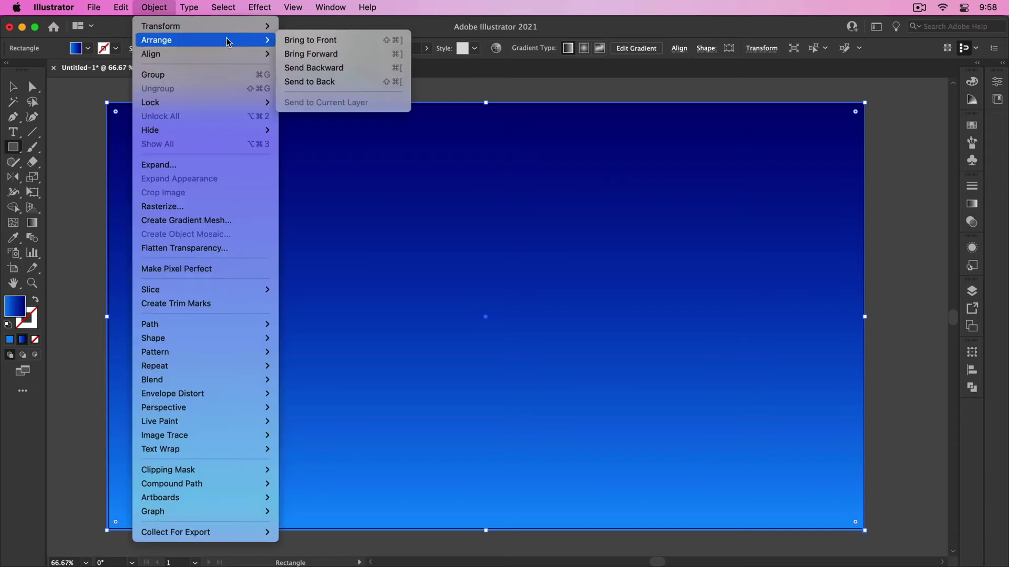
click(367, 79)
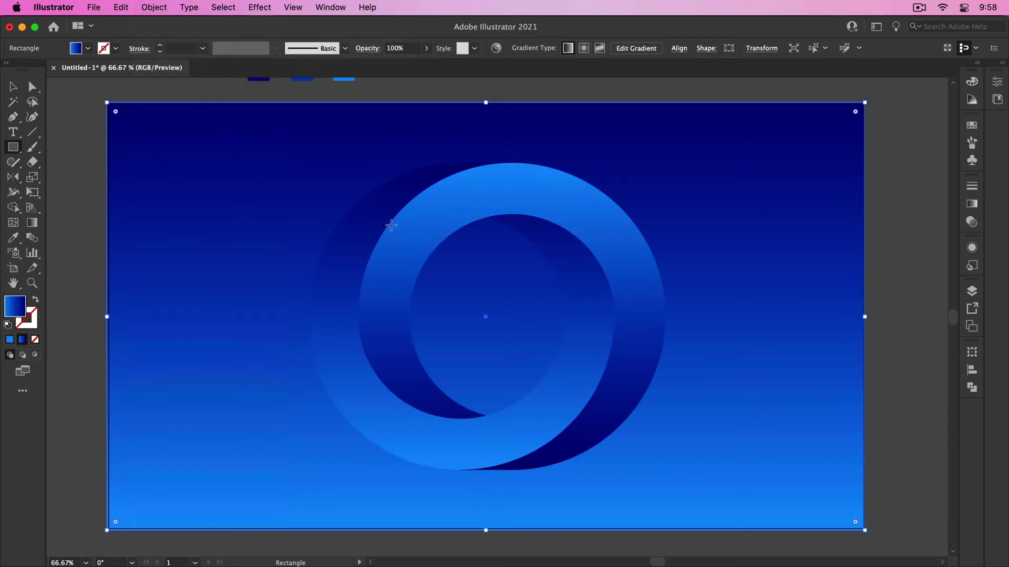
scroll(390, 226, up, 2)
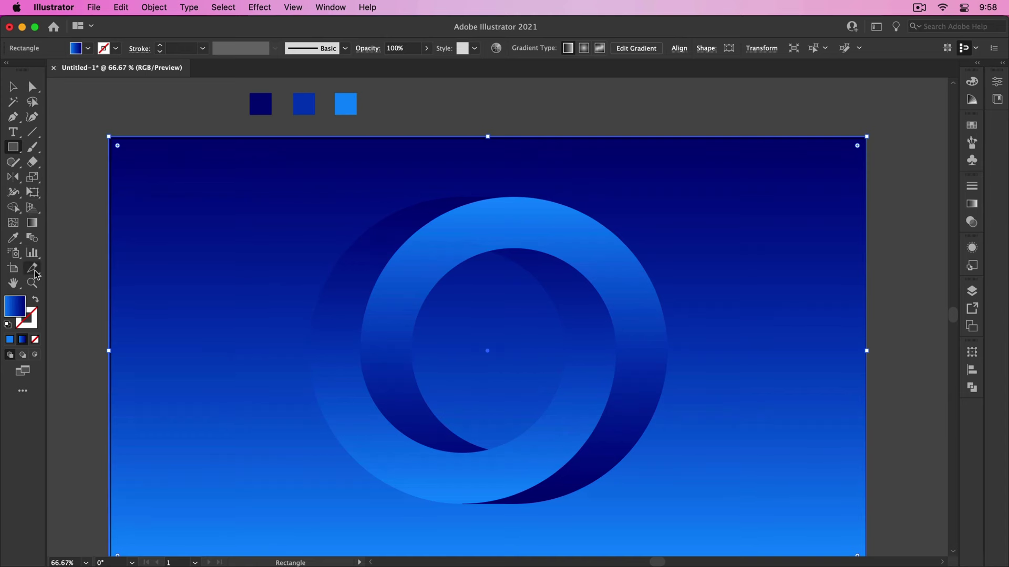
- Fill the background rectangle with the dark navy swatch colour
click(13, 238)
click(255, 99)
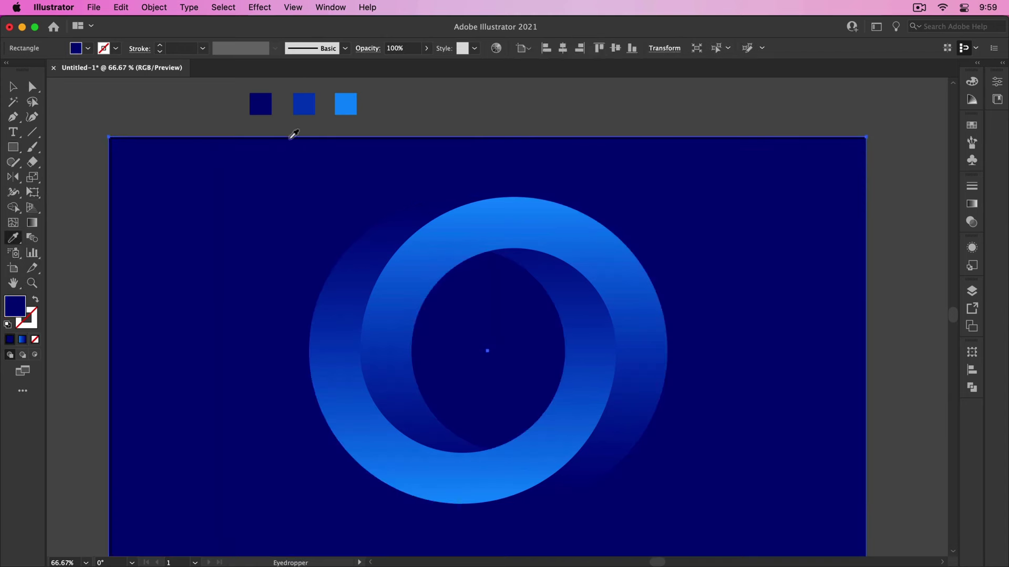
scroll(457, 237, down, 1)
scroll(495, 232, down, 1)
- Lower the background rectangle's brightness in Recolor Artwork to a near-black navy
key(v)
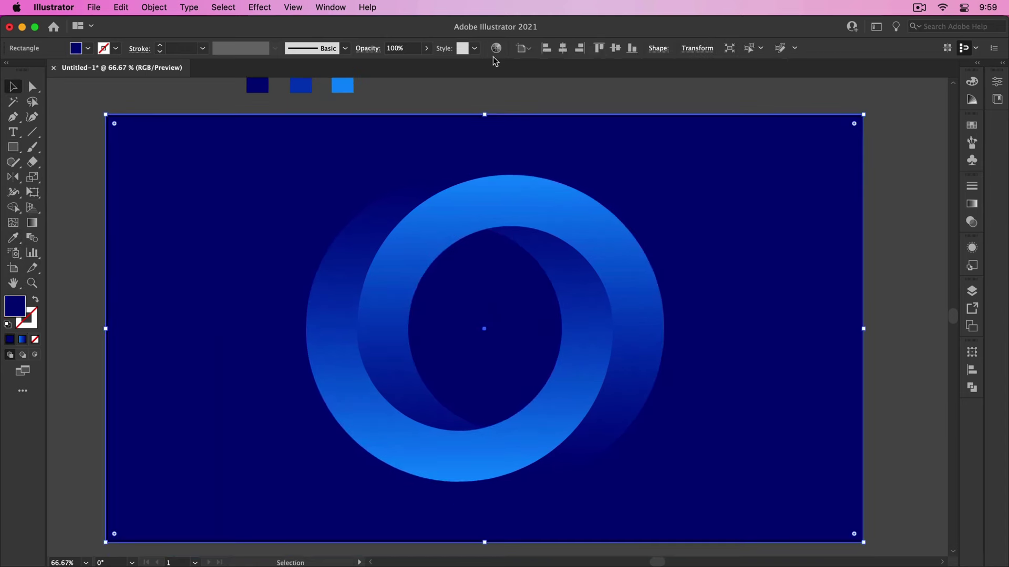
click(496, 48)
drag(582, 133, 773, 93)
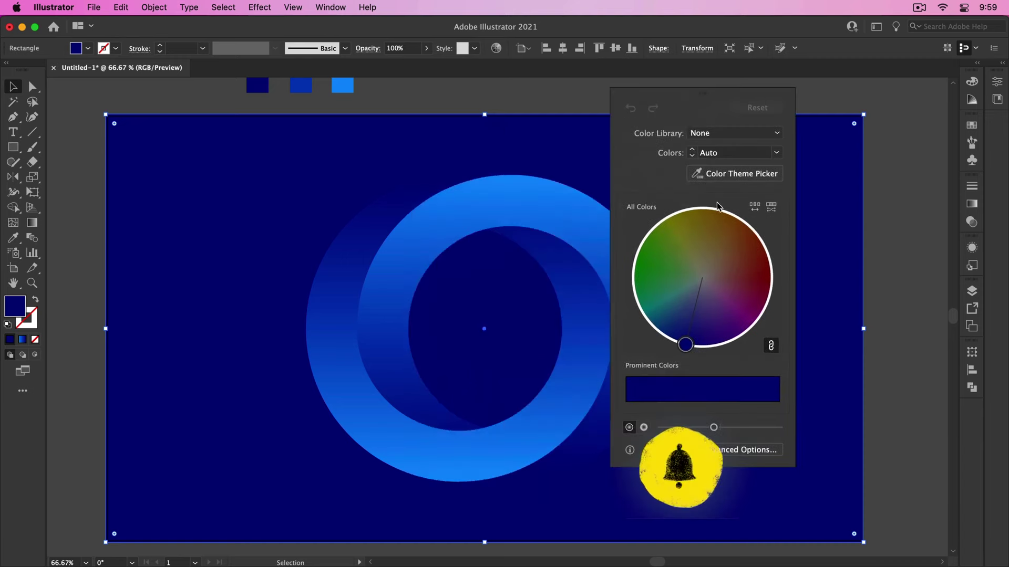
drag(713, 427, 683, 428)
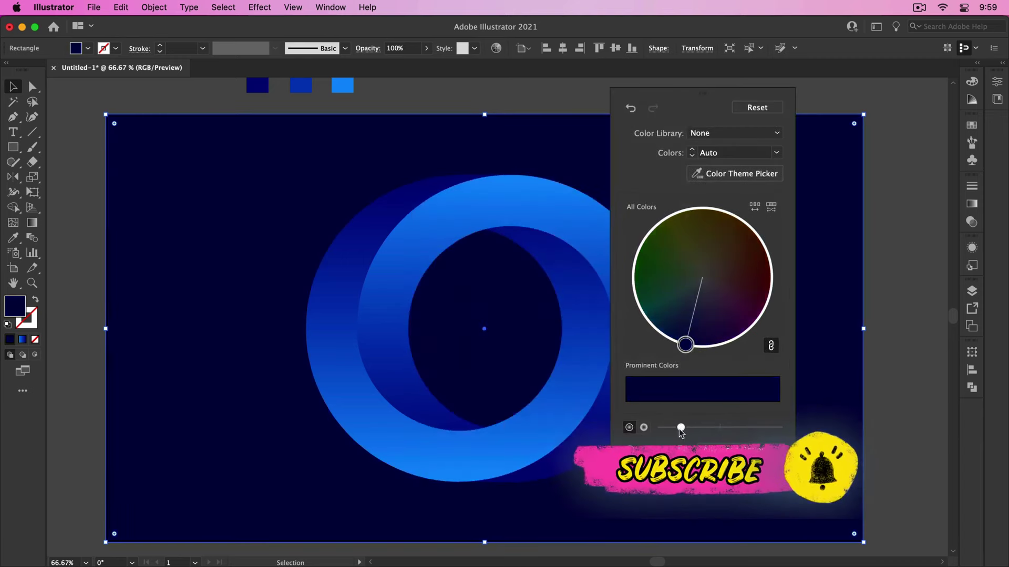